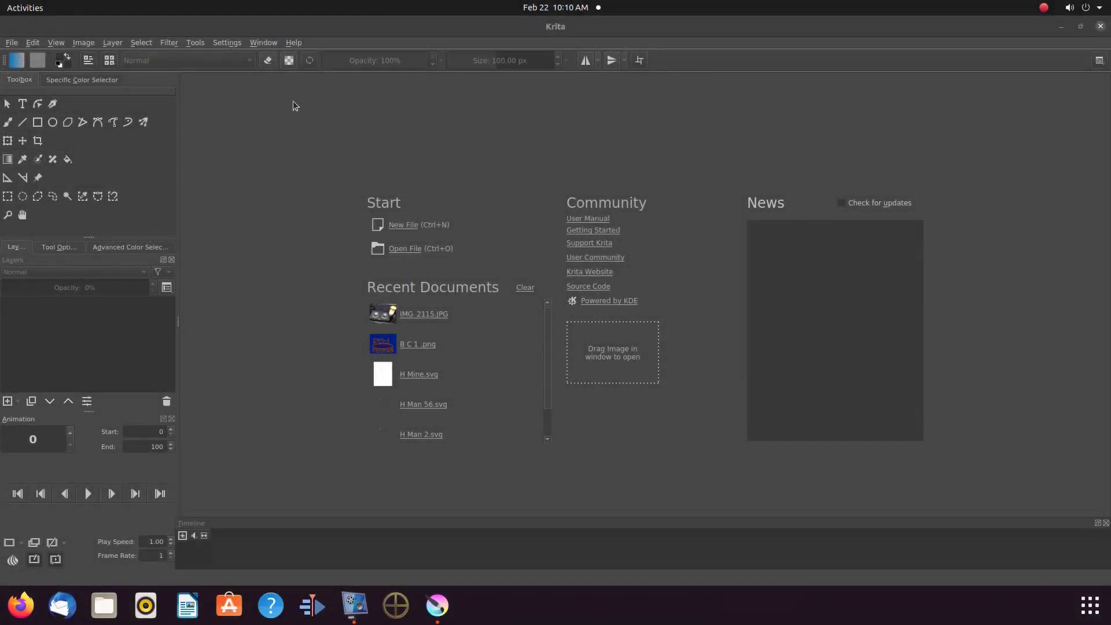
- View the About Krita version information from the Help menu, then close it
left_click(294, 43)
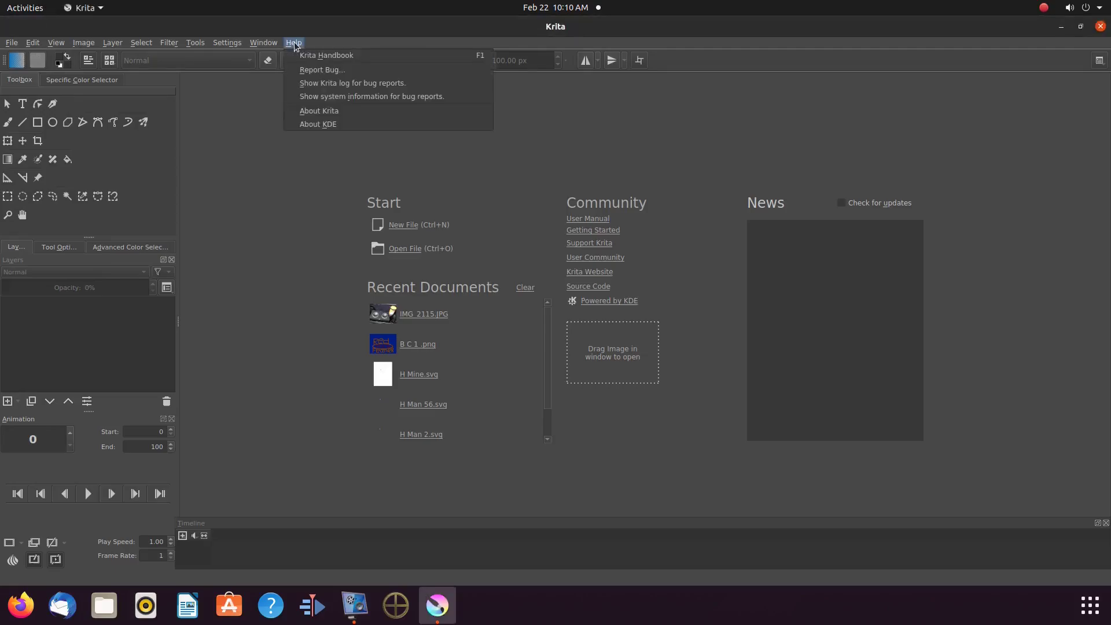
left_click(329, 113)
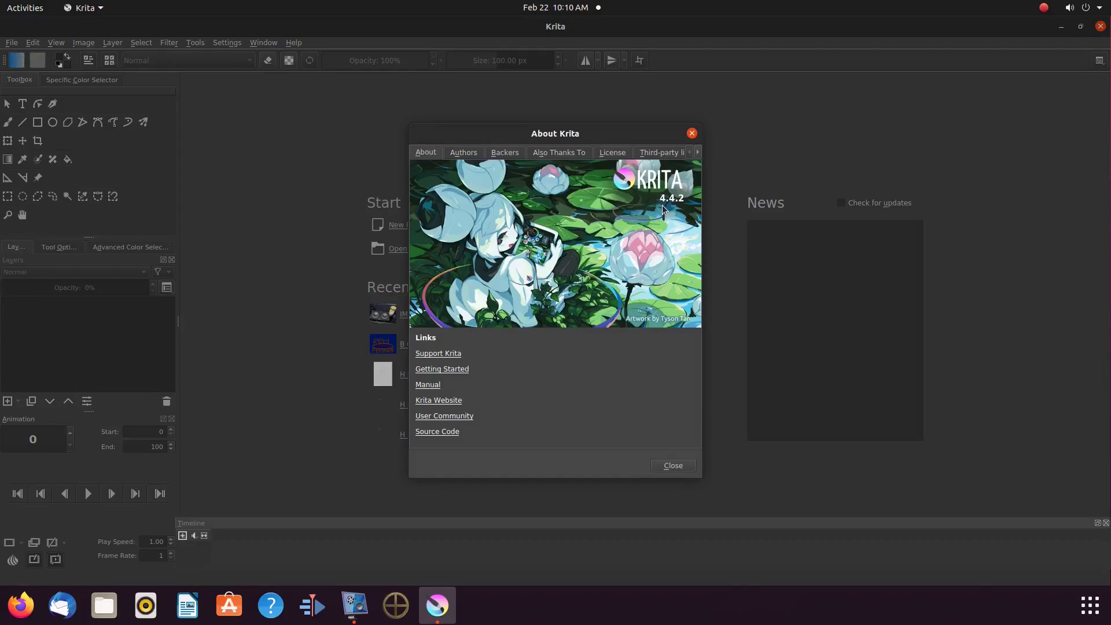
left_click(674, 467)
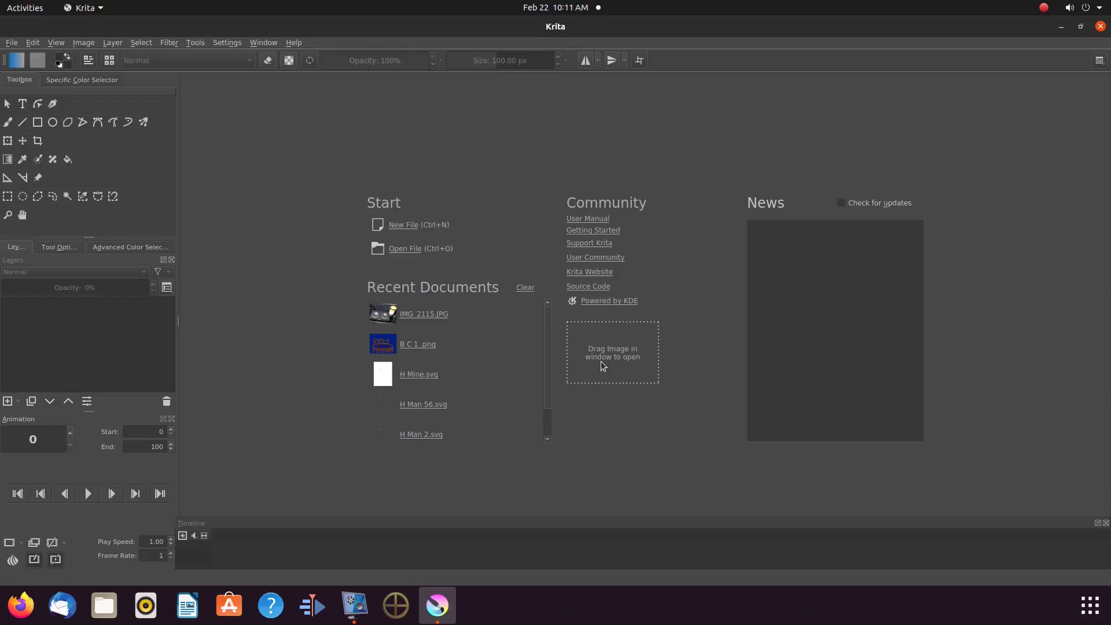
- Create a 1920 × 1080 document and drag out a text box with the text tool
left_click(401, 226)
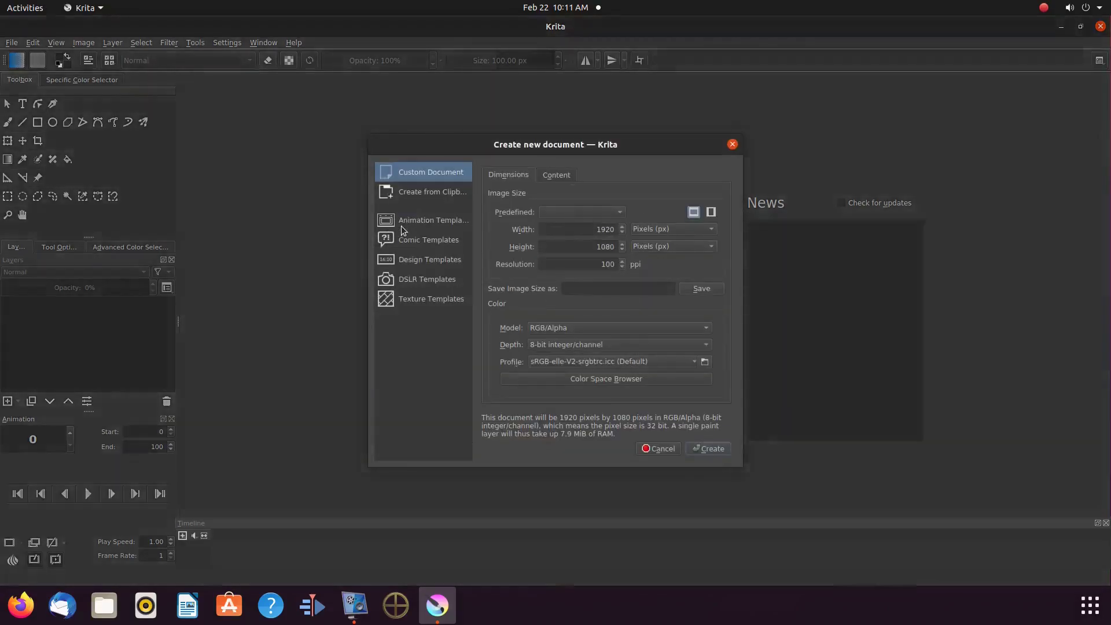
left_click(707, 449)
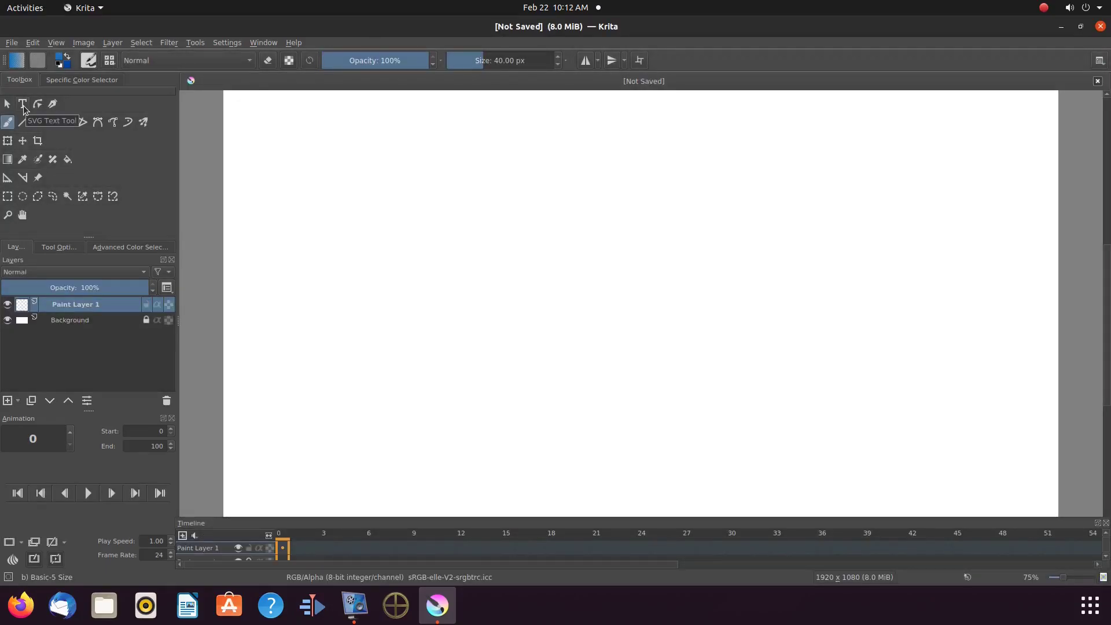
left_click(22, 105)
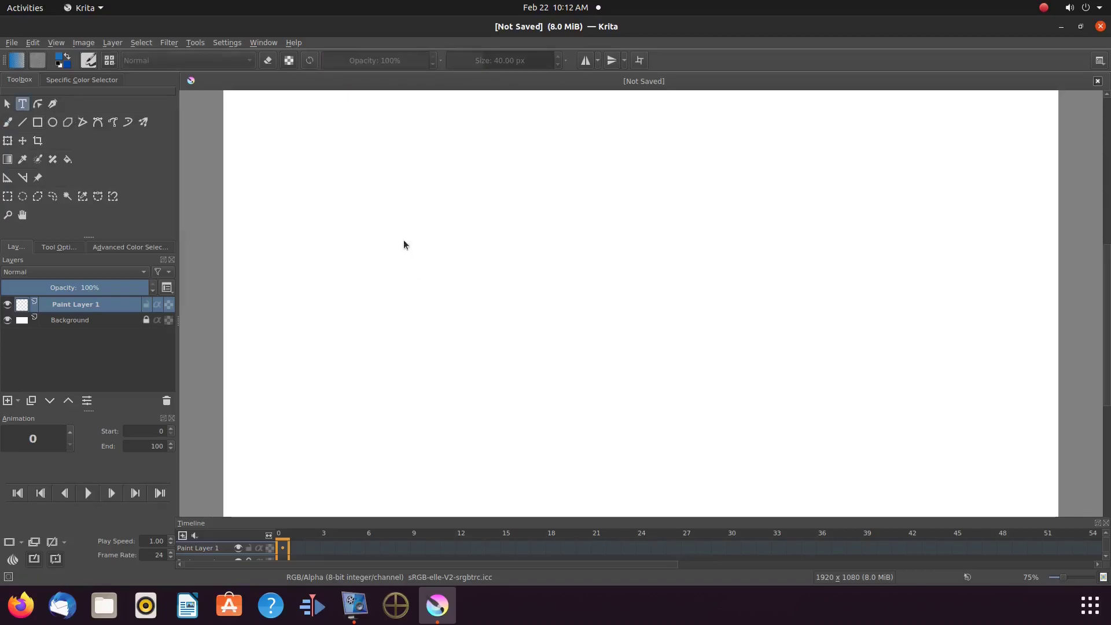
left_click_drag(404, 239, 696, 313)
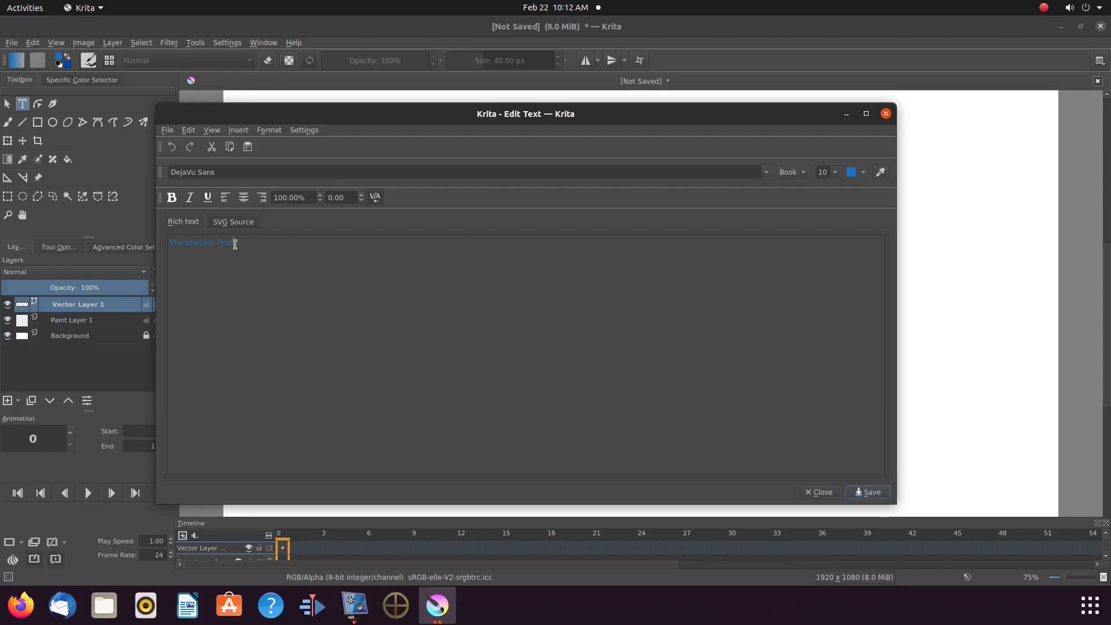
- Replace the placeholder text with 'G', set it to size 48 in black, and apply it
left_click_drag(235, 244, 160, 244)
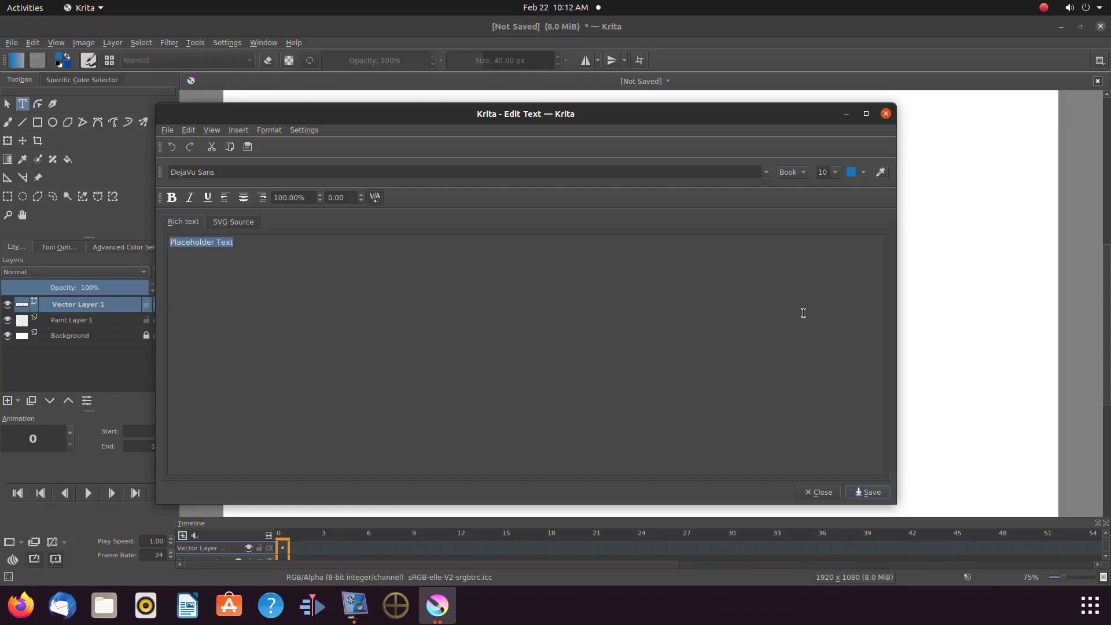
type("G")
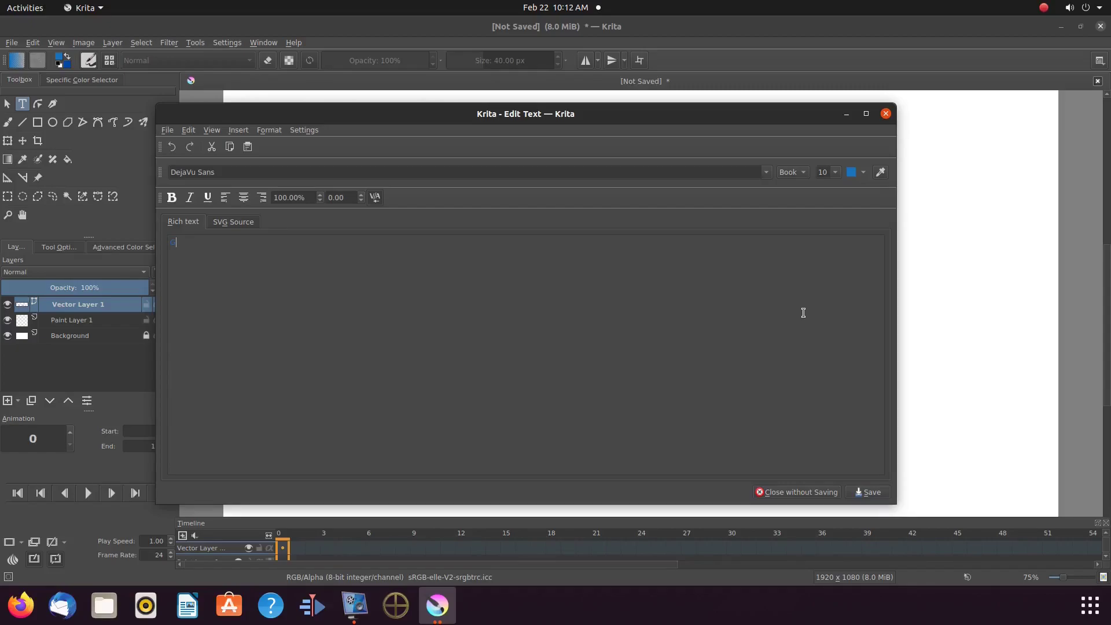
left_click(835, 173)
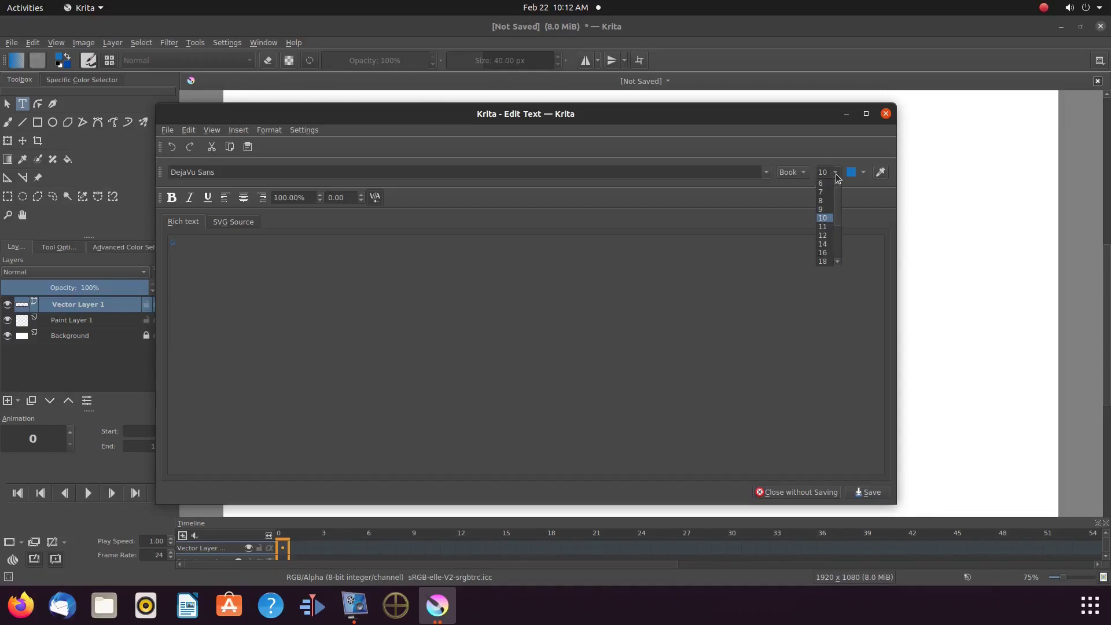
scroll(828, 244, "down", 3)
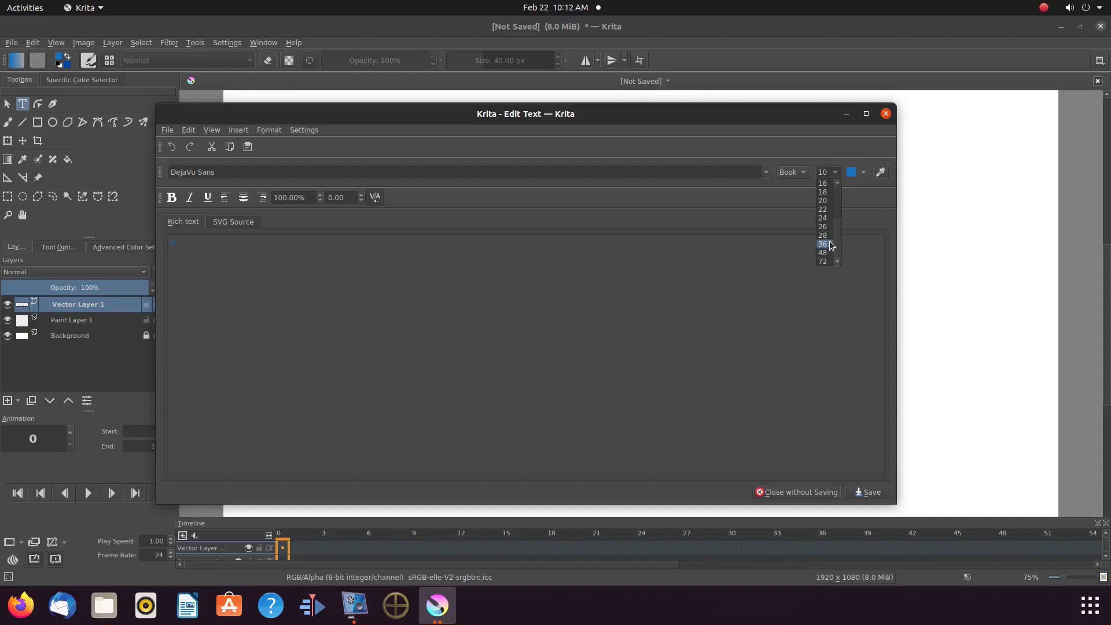
left_click(823, 253)
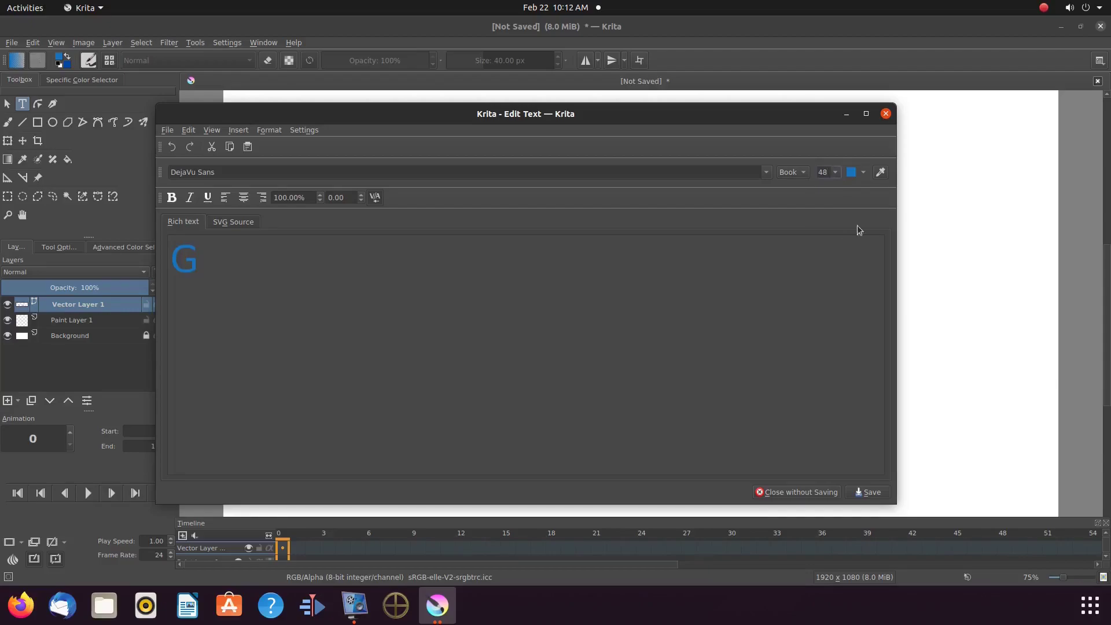
left_click(866, 175)
left_click(983, 221)
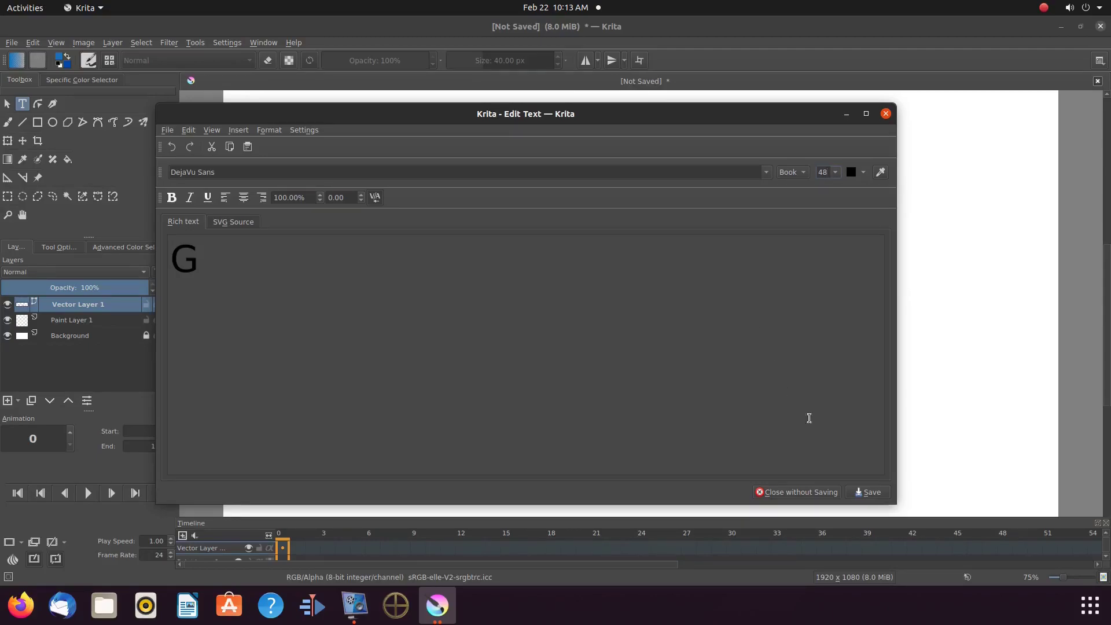
left_click(873, 493)
left_click(822, 493)
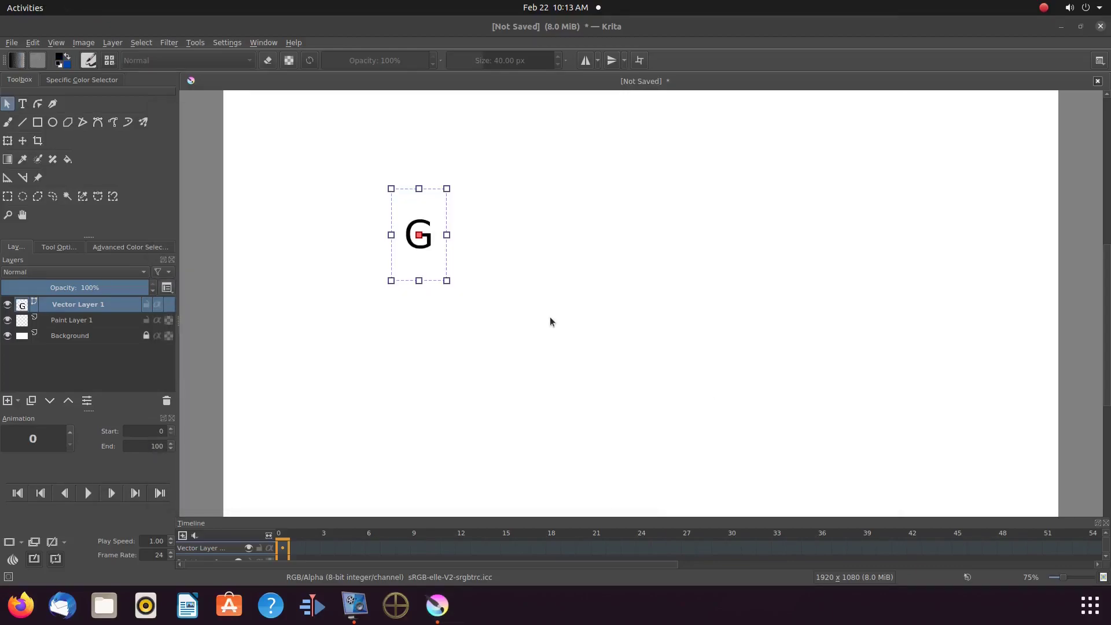
- Move the G toward the centre, stretch it wider and taller, and commit the transform
left_click_drag(419, 235, 578, 296)
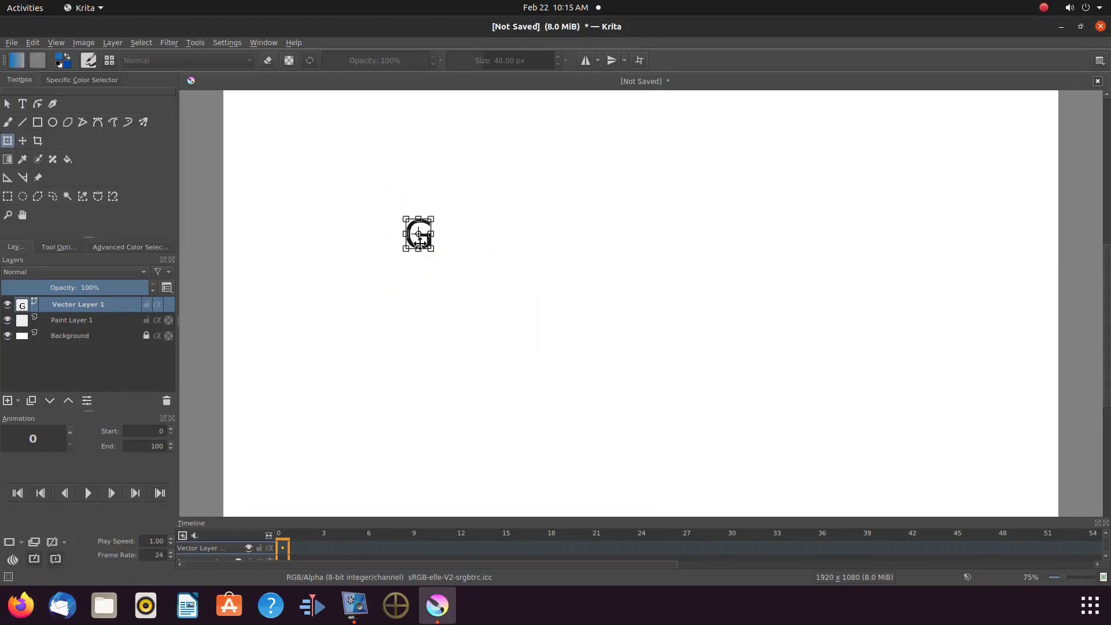
left_click_drag(432, 234, 752, 254)
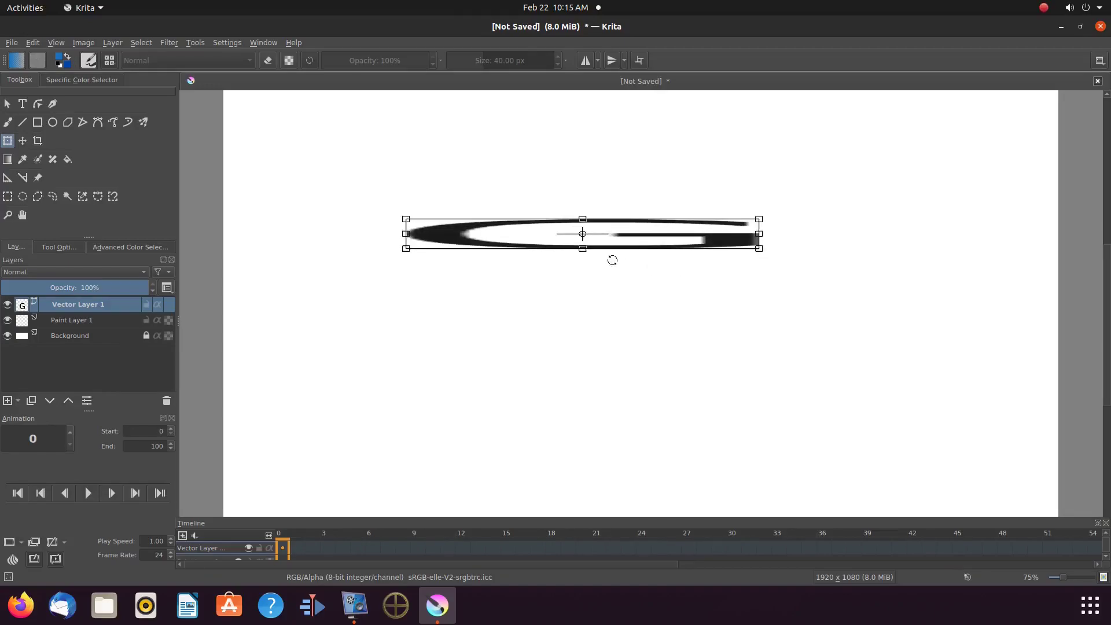
left_click_drag(584, 250, 583, 421)
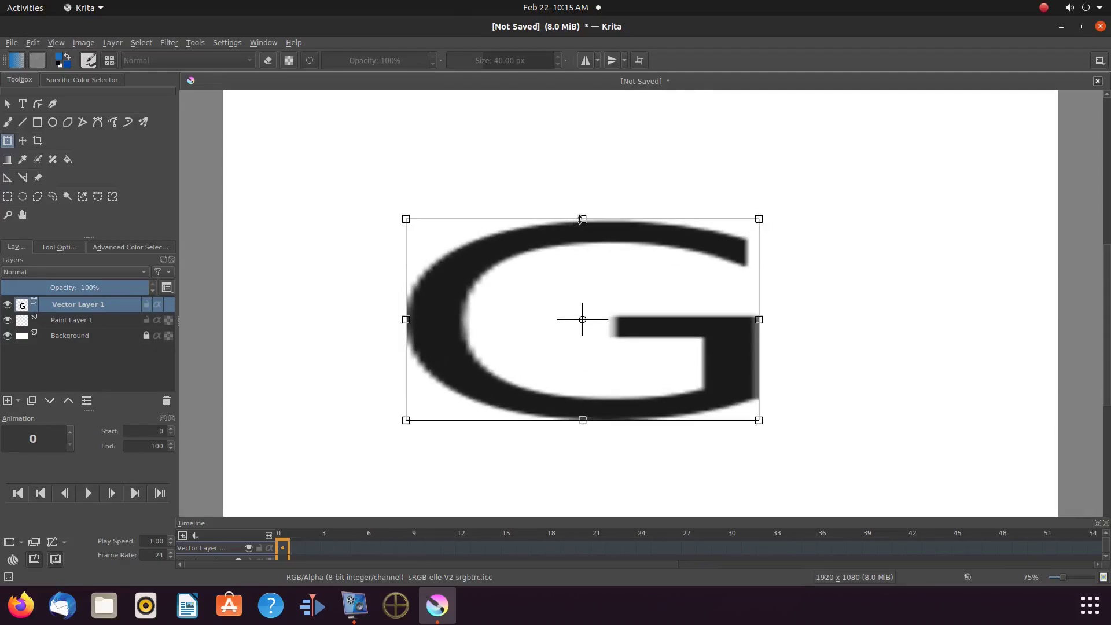
left_click_drag(582, 218, 582, 142)
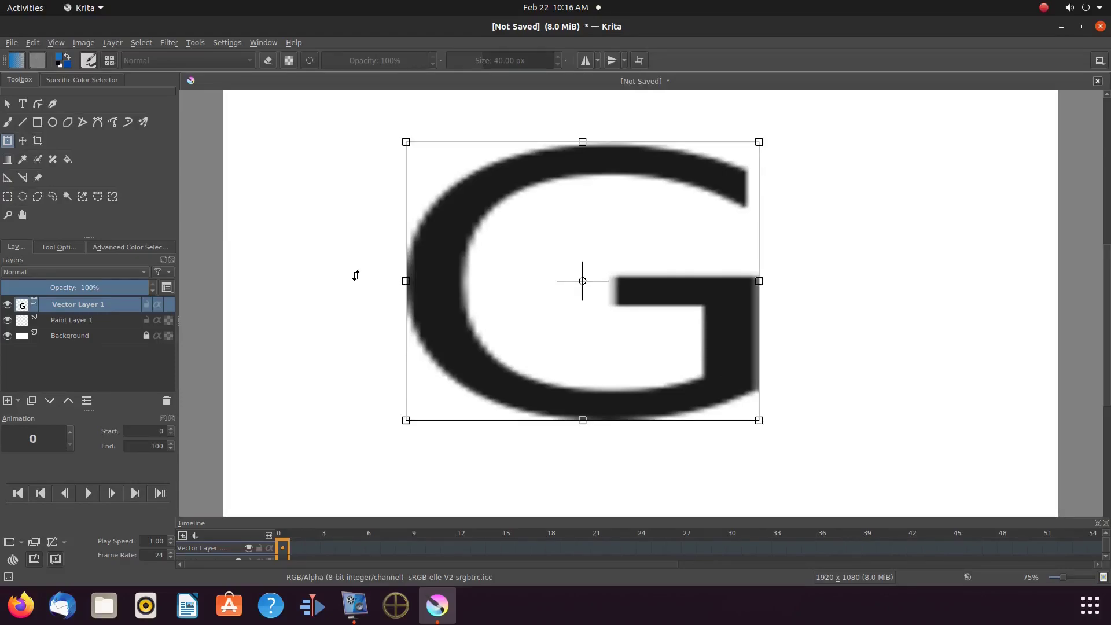
left_click(7, 104)
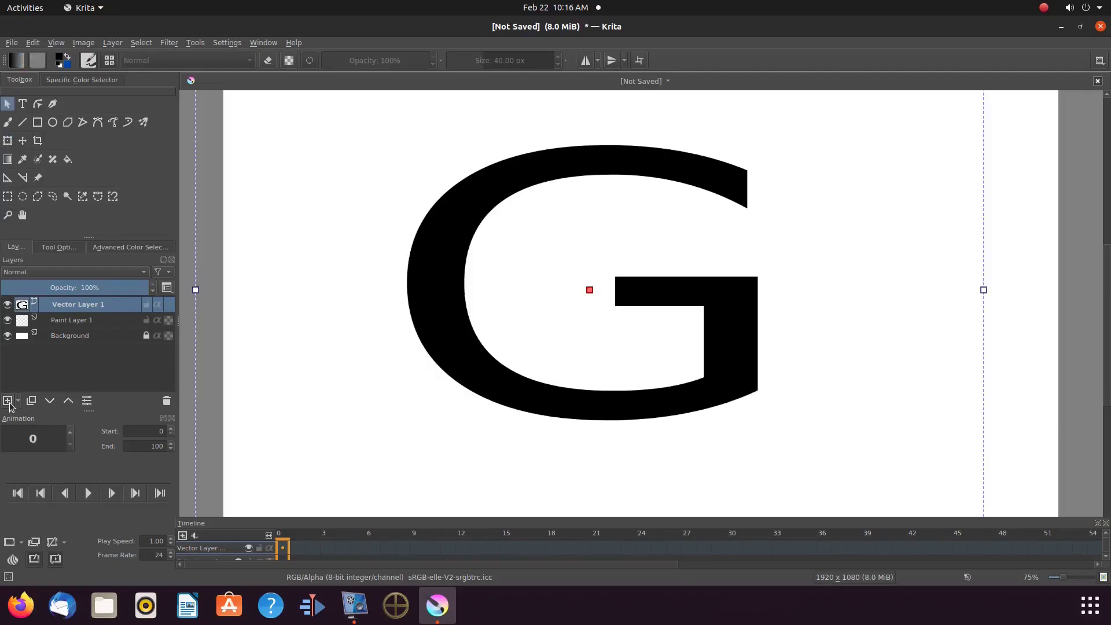
- Add Paint Layer 2 and hide Vector Layer 1, which holds the G
left_click(7, 401)
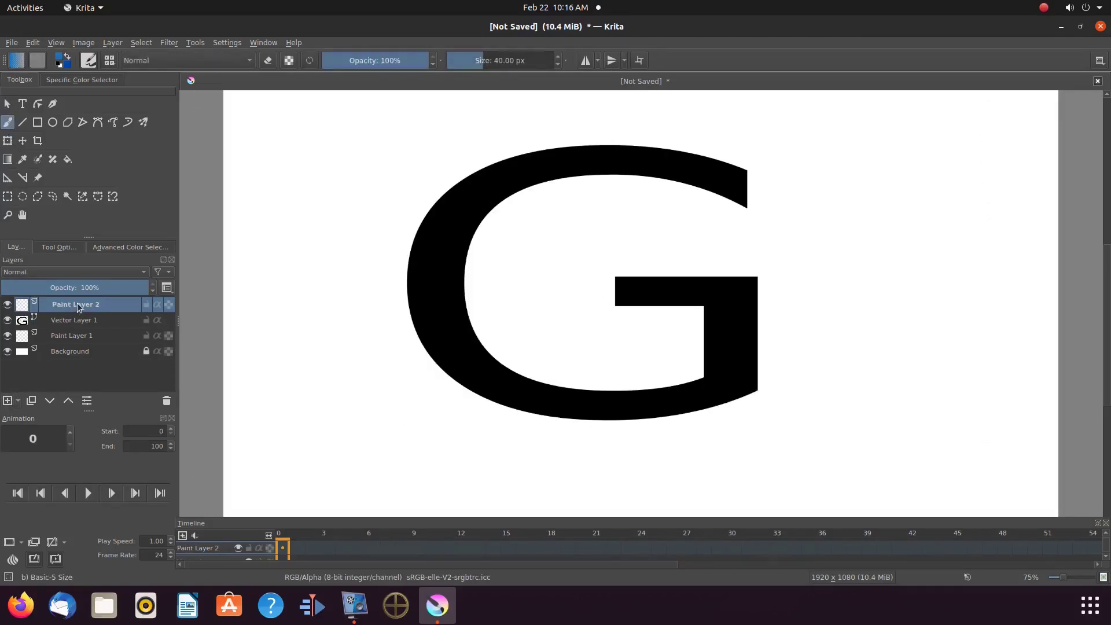
mouse_move(80, 308)
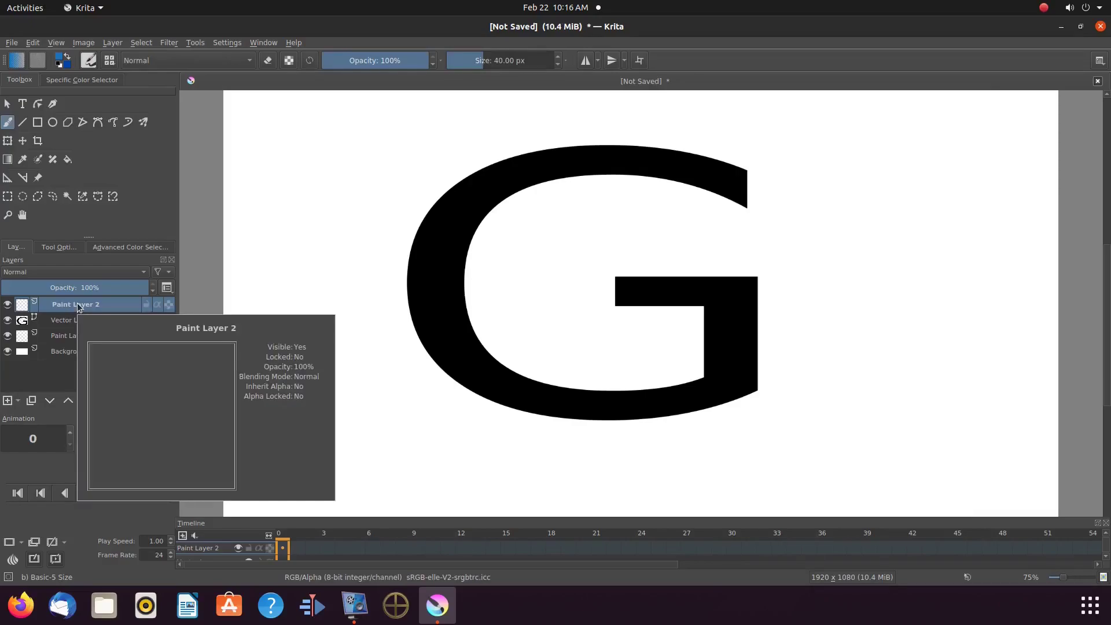
left_click(7, 322)
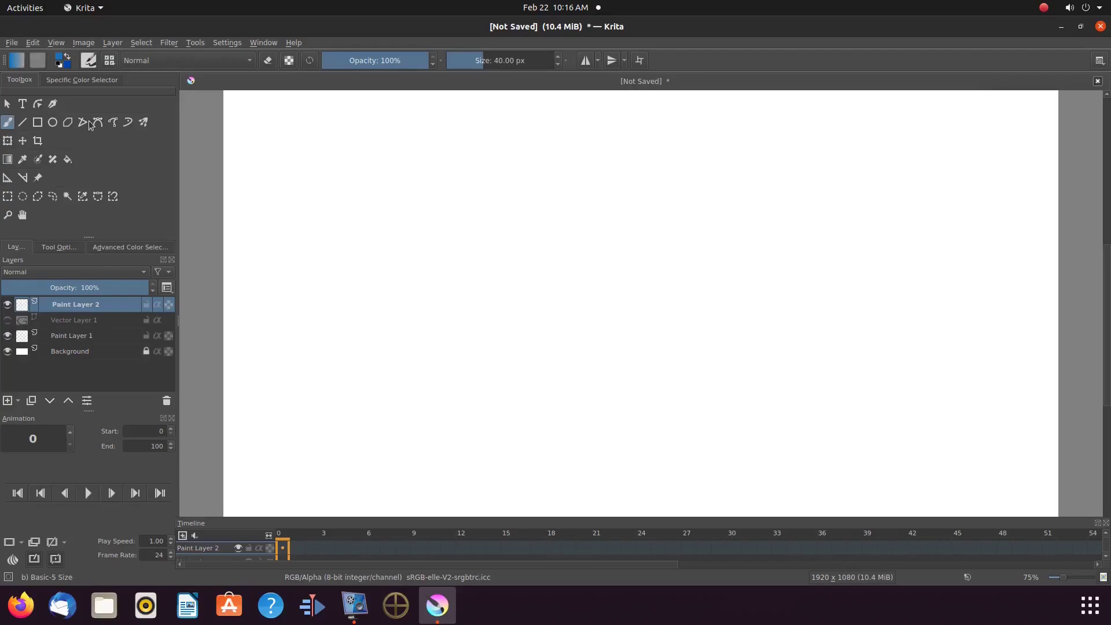
left_click(12, 43)
- Import K F 3 .png as a new layer via Import animation frames and show the G again
left_click(91, 169)
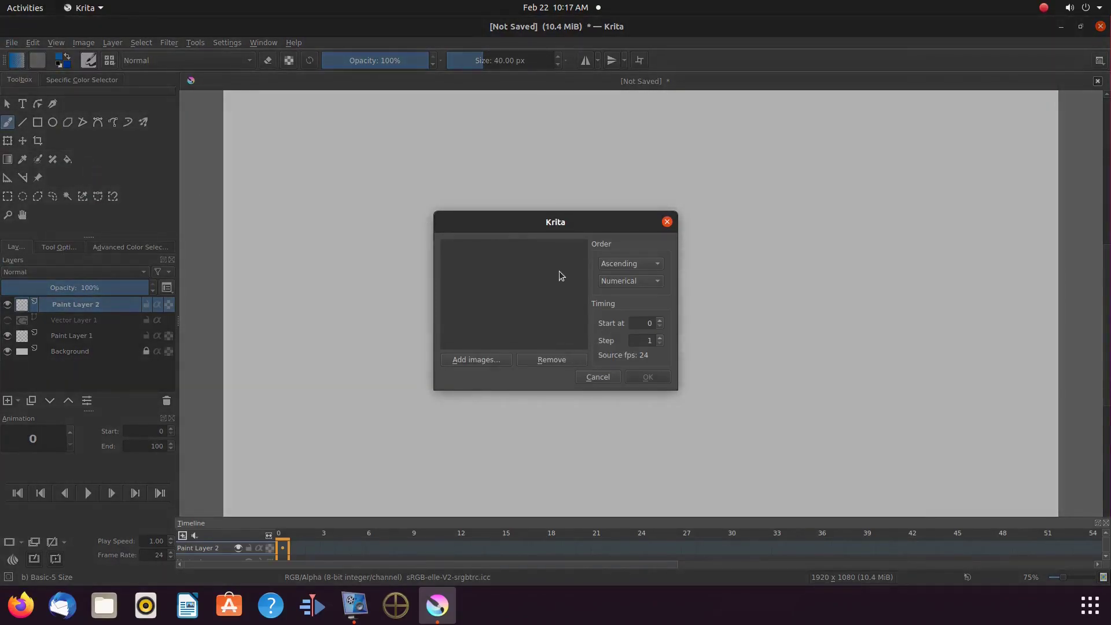
left_click(479, 363)
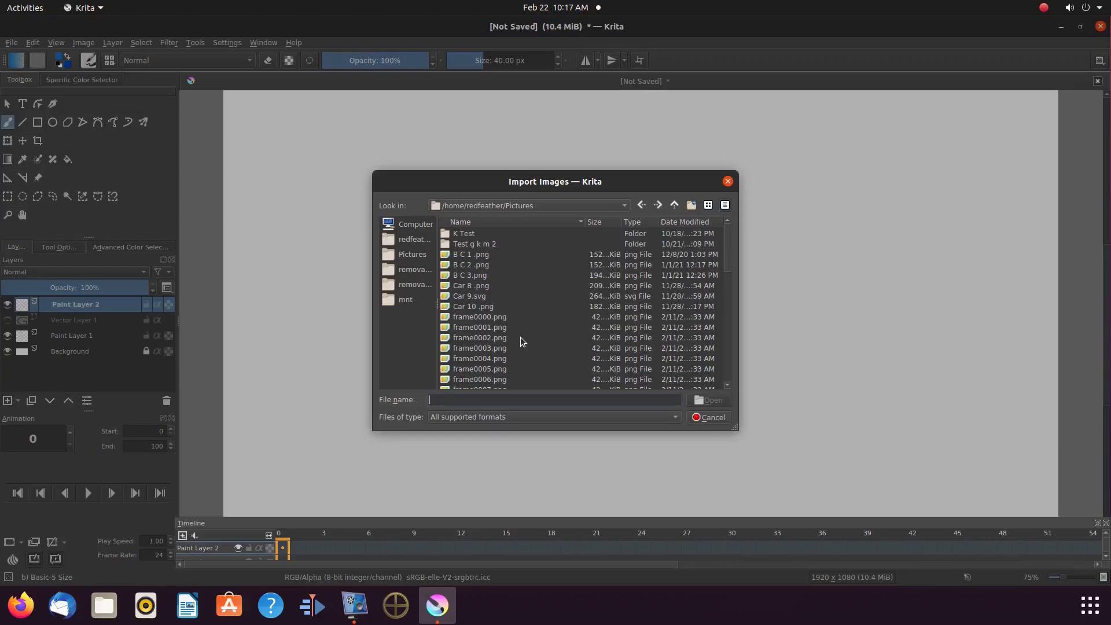
scroll(520, 338, "down", 4)
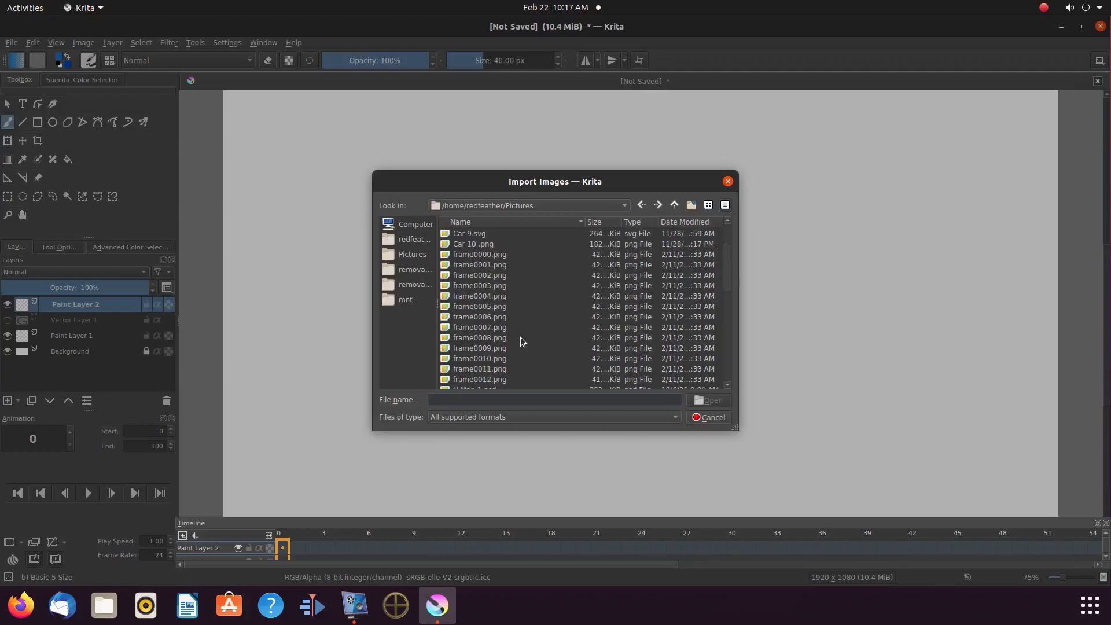
scroll(523, 342, "down", 2)
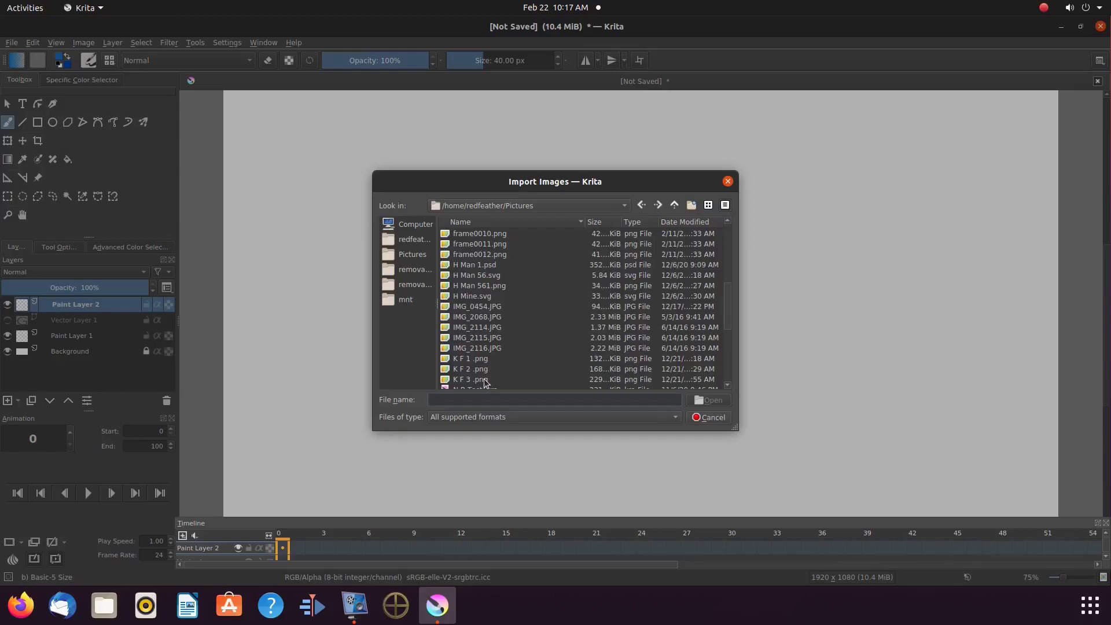
left_click(484, 381)
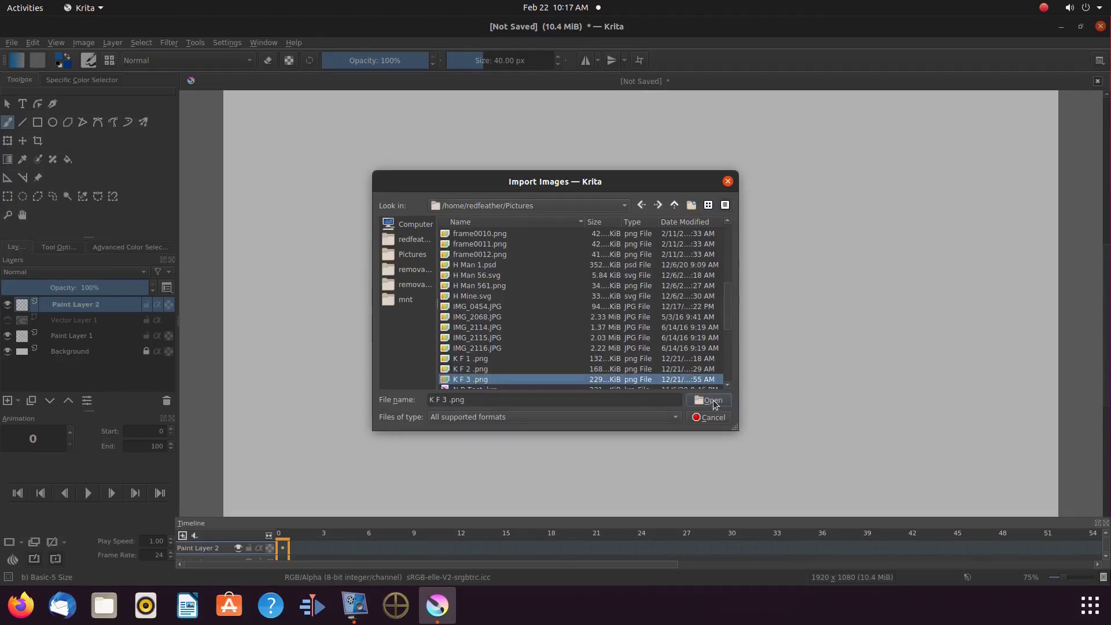
left_click(714, 402)
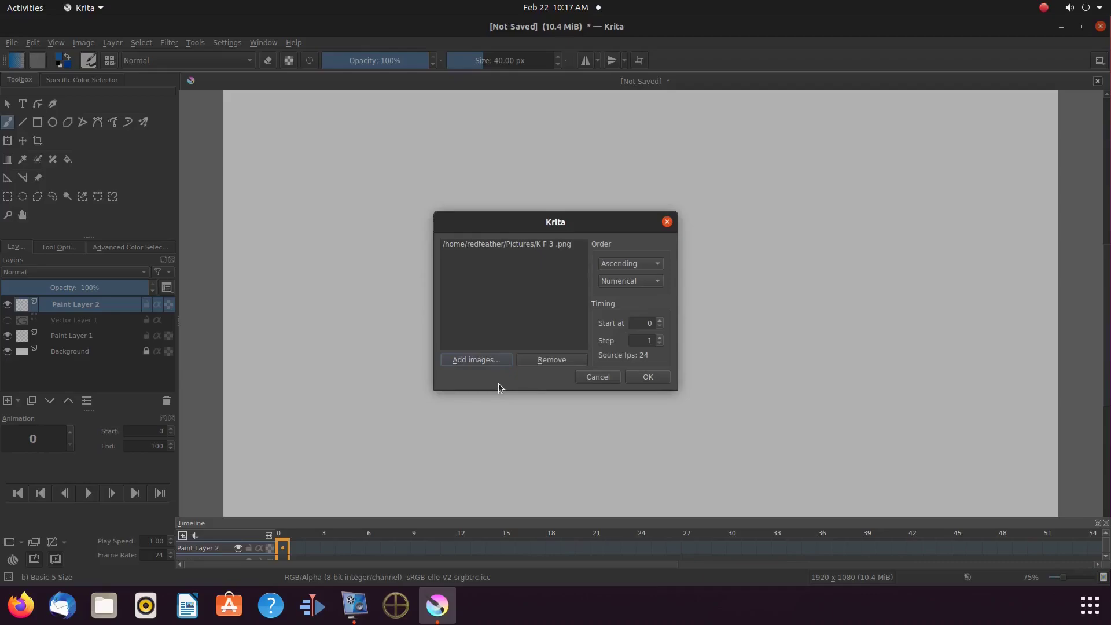
left_click(651, 378)
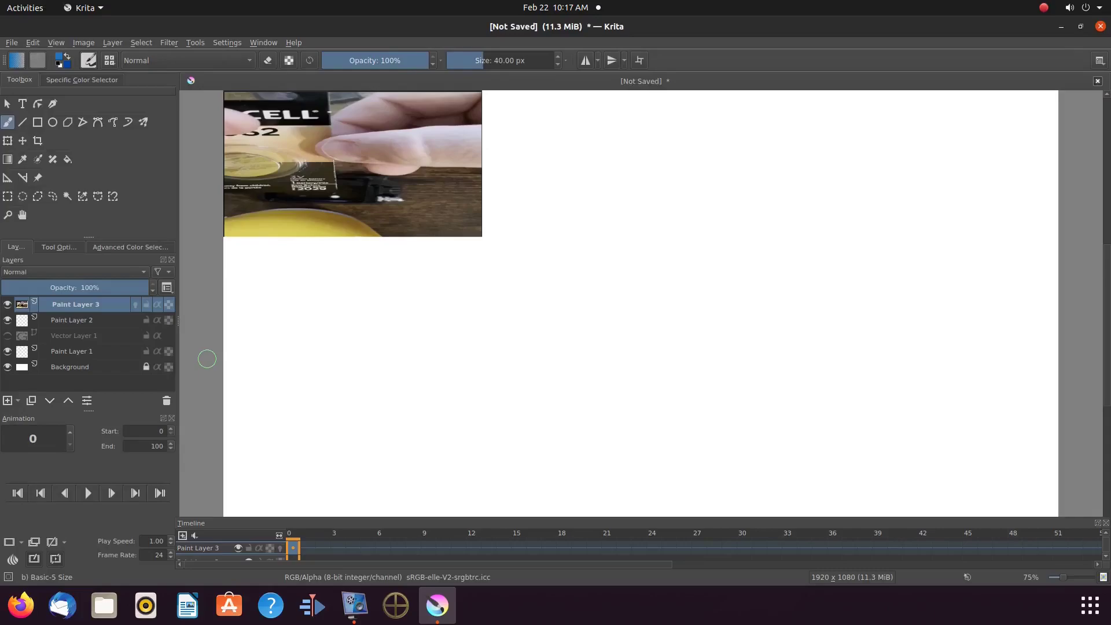
left_click(8, 337)
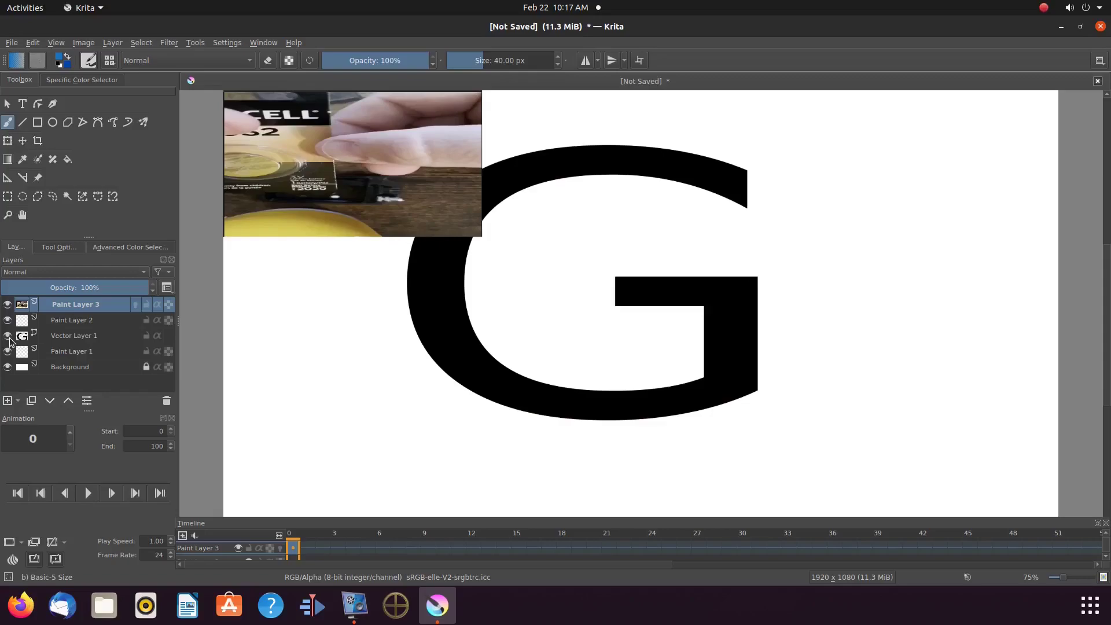
- Unlock and hide the Background layer, then enable Inherit Alpha on Paint Layer 3
left_click(146, 369)
left_click(157, 368)
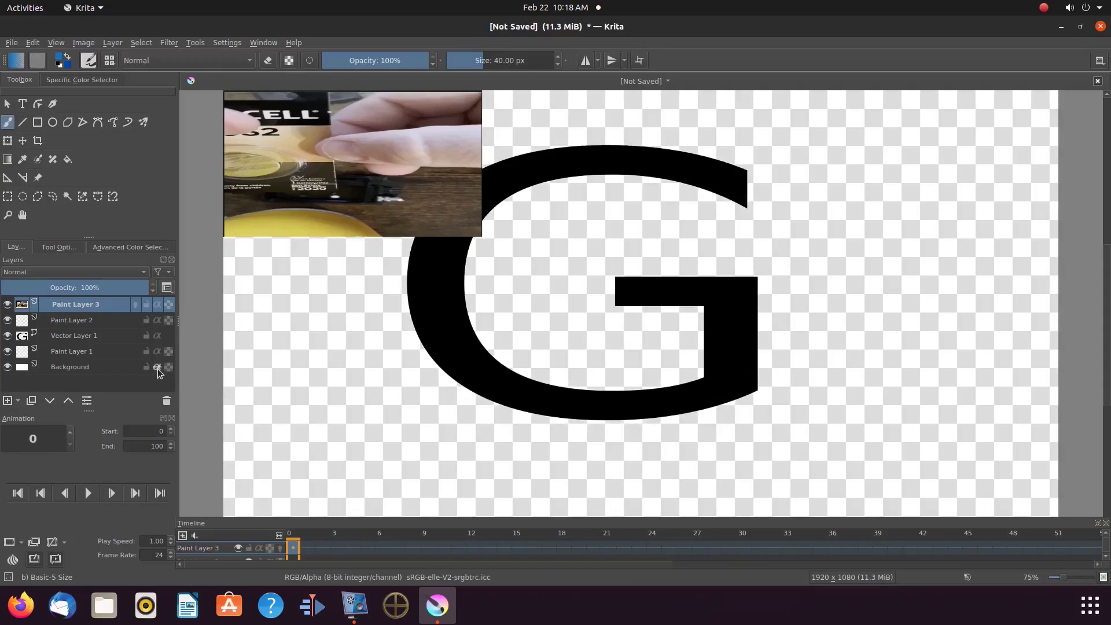
left_click(157, 305)
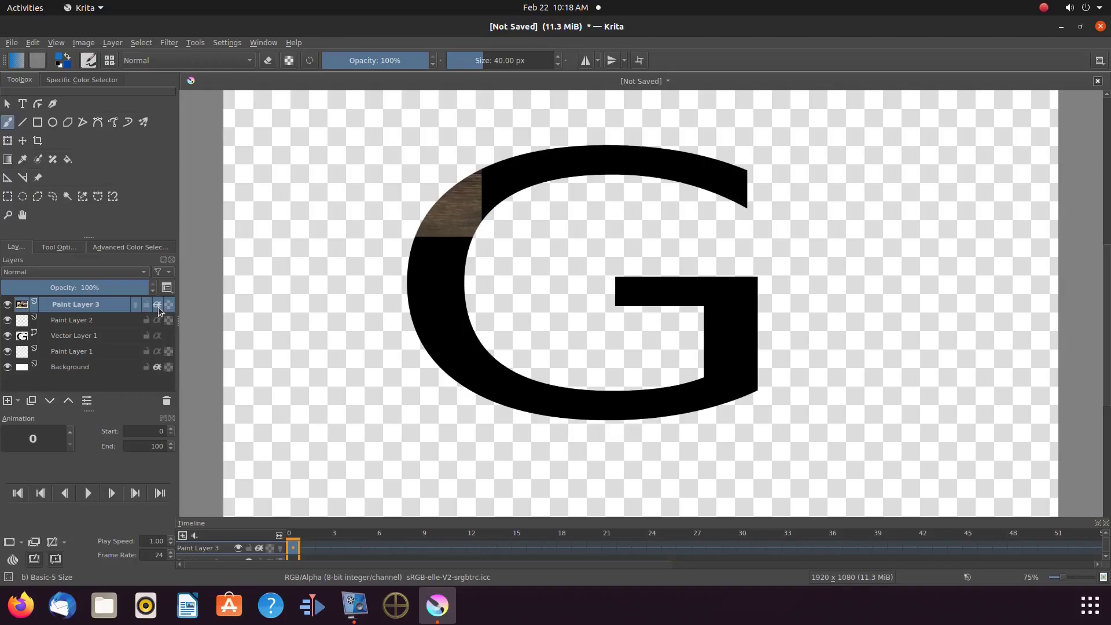
- Turn off Inherit Alpha on Paint Layer 3 and move the photo onto the centre of the G
left_click(158, 307)
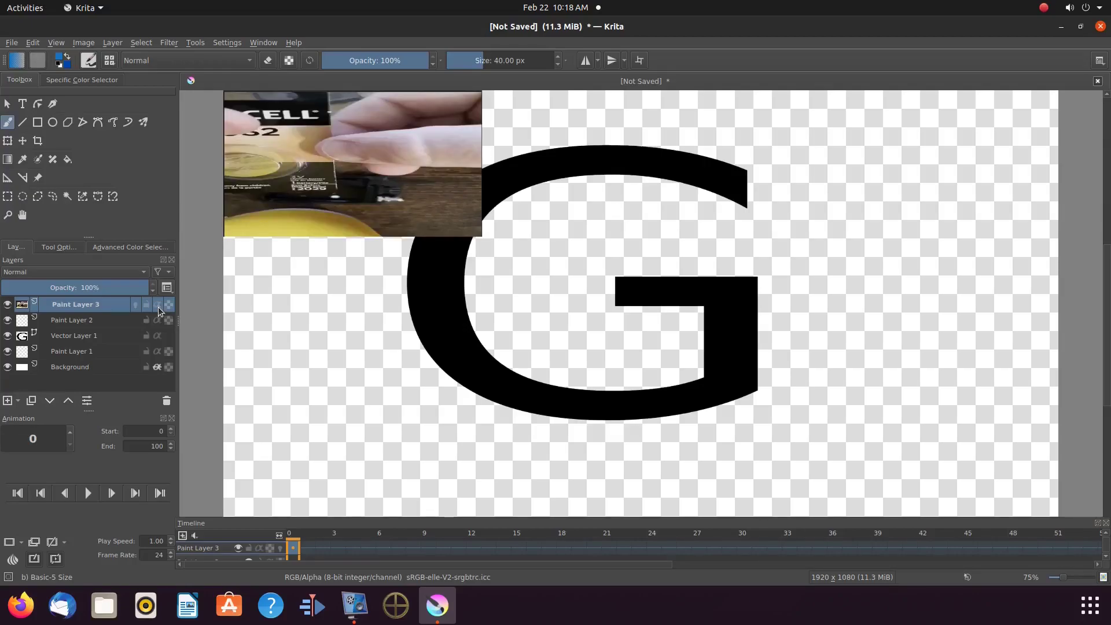
mouse_move(158, 310)
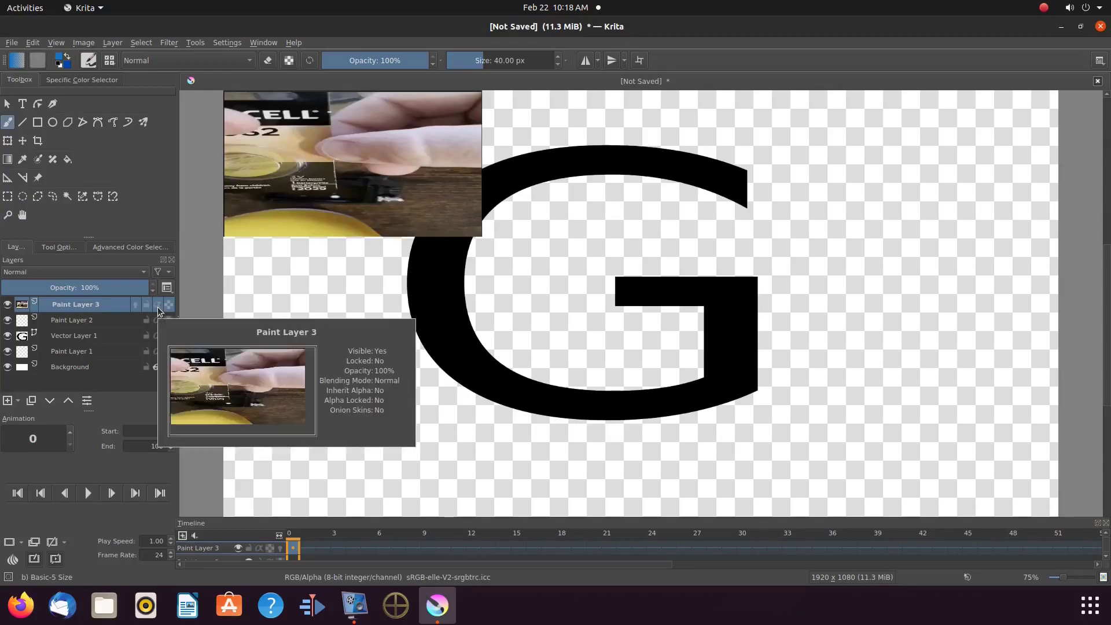
left_click(24, 143)
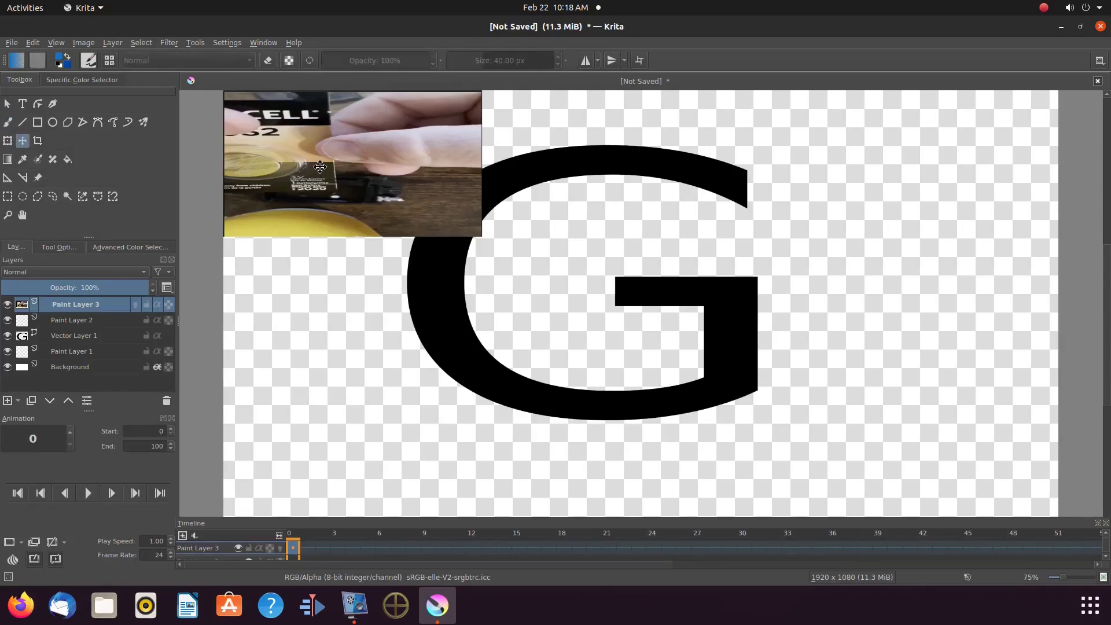
mouse_move(355, 167)
left_mouse_down()
mouse_move(474, 239)
mouse_move(545, 244)
left_mouse_up()
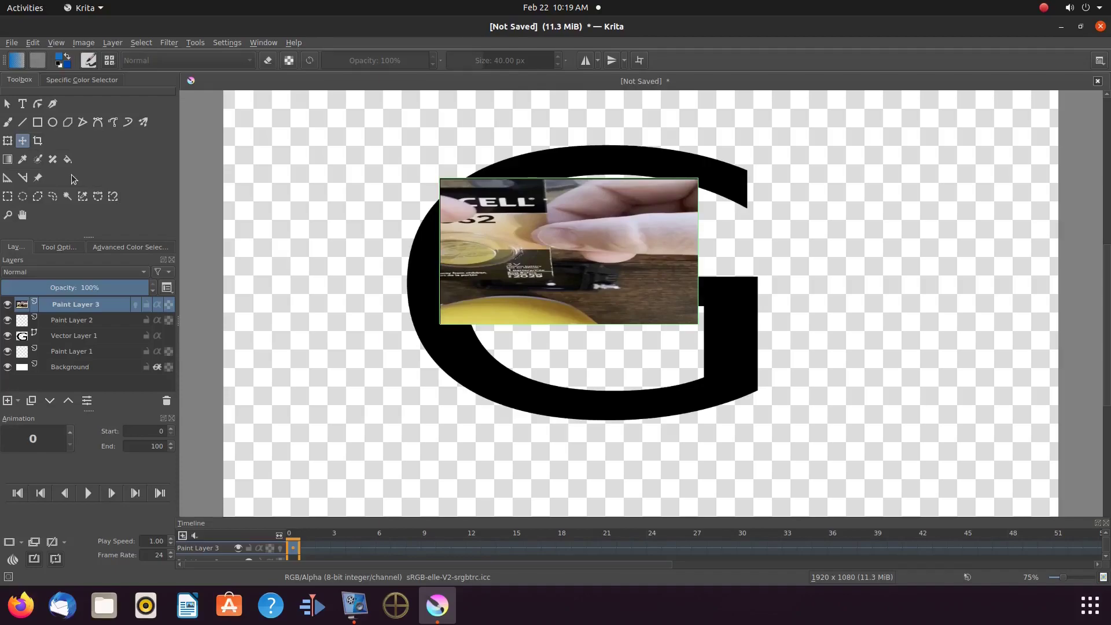
- Stretch the photo up, right, down and left with the Transform Tool until it covers the G
left_click(8, 141)
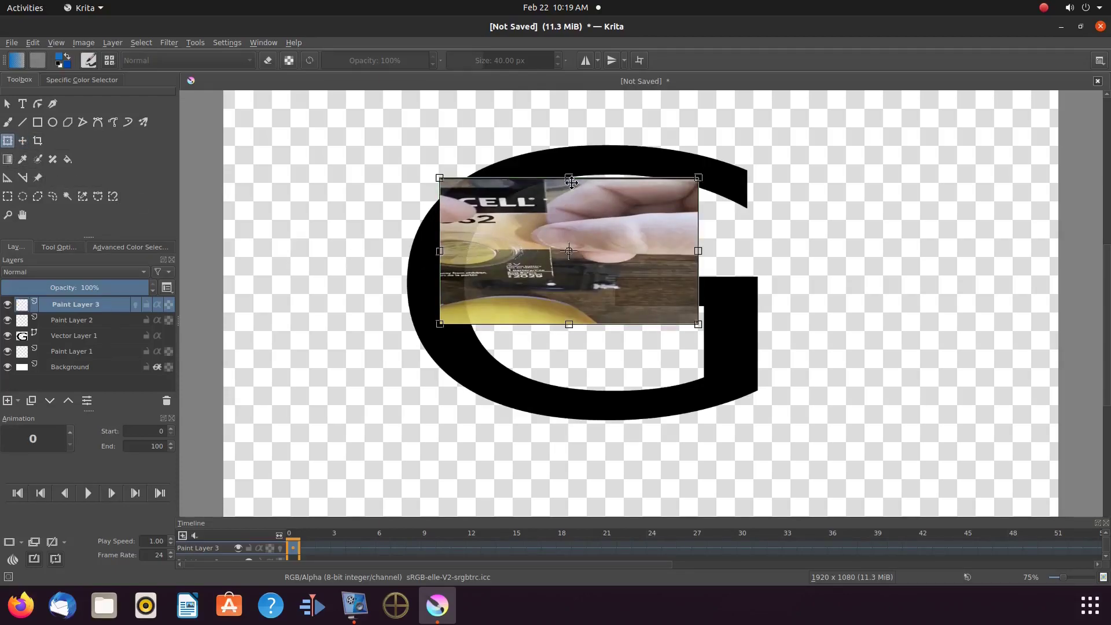
left_click_drag(569, 177, 573, 144)
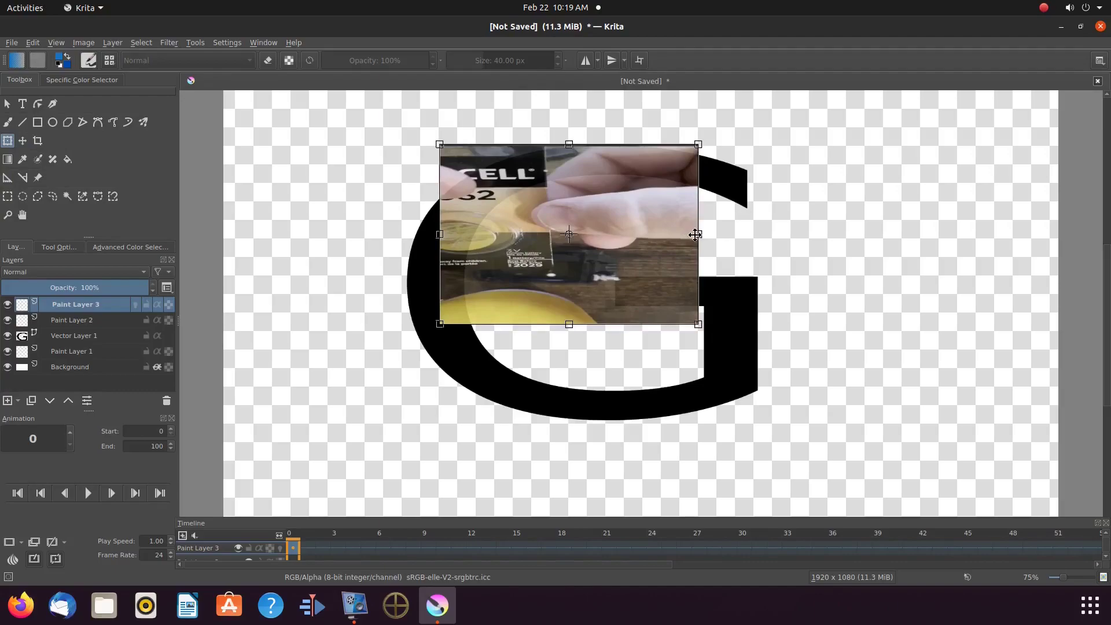
left_click_drag(698, 235, 760, 246)
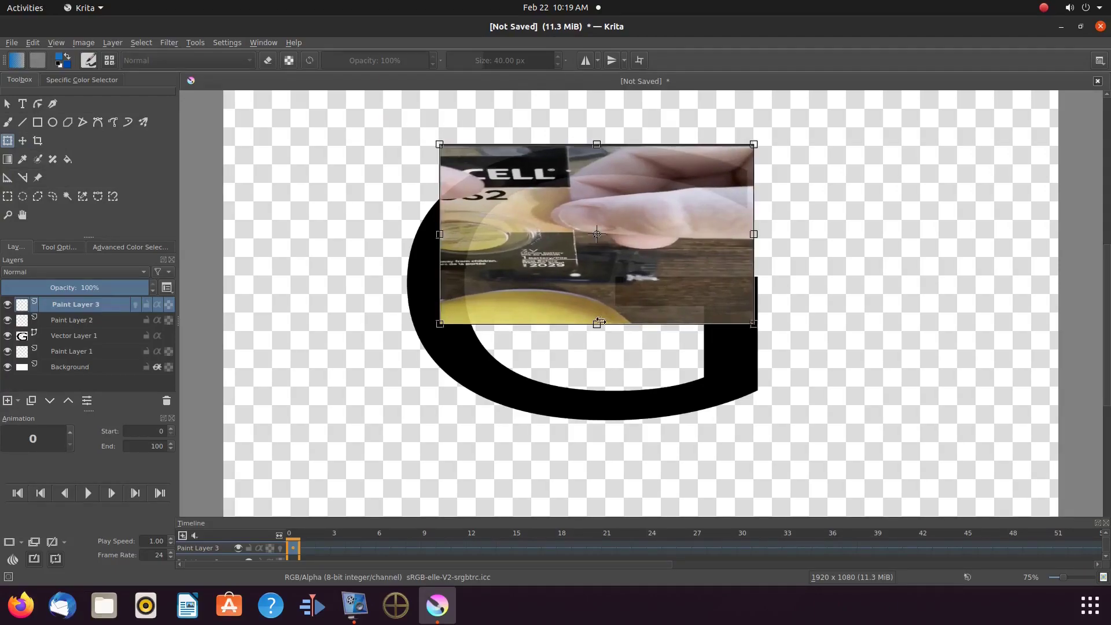
left_click_drag(599, 325, 607, 425)
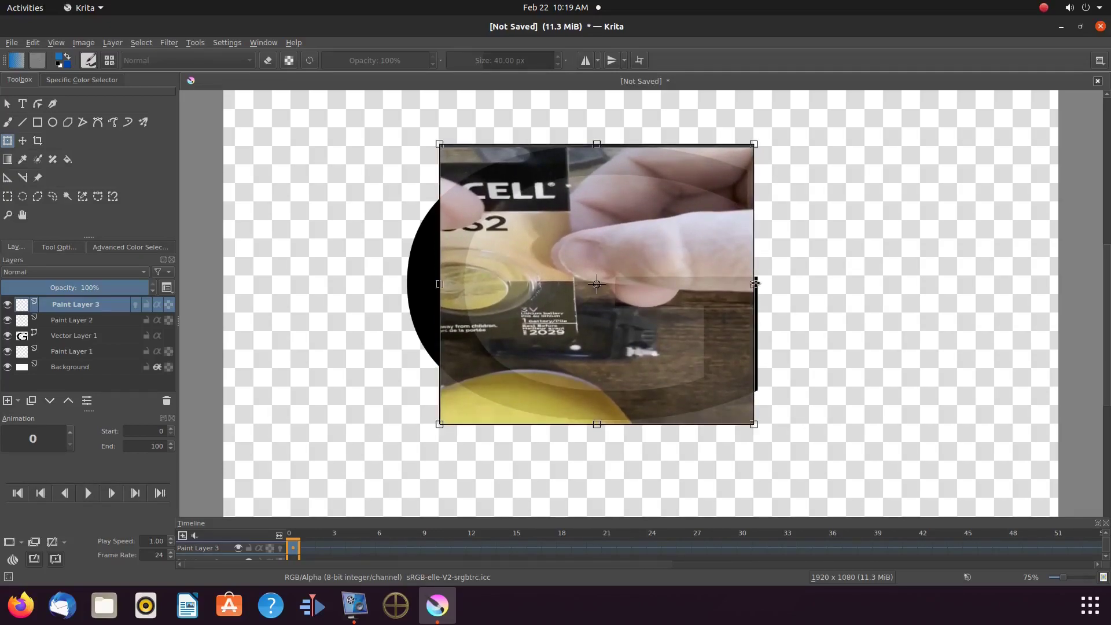
mouse_move(756, 283)
left_mouse_down()
mouse_move(767, 285)
mouse_move(758, 285)
left_mouse_up()
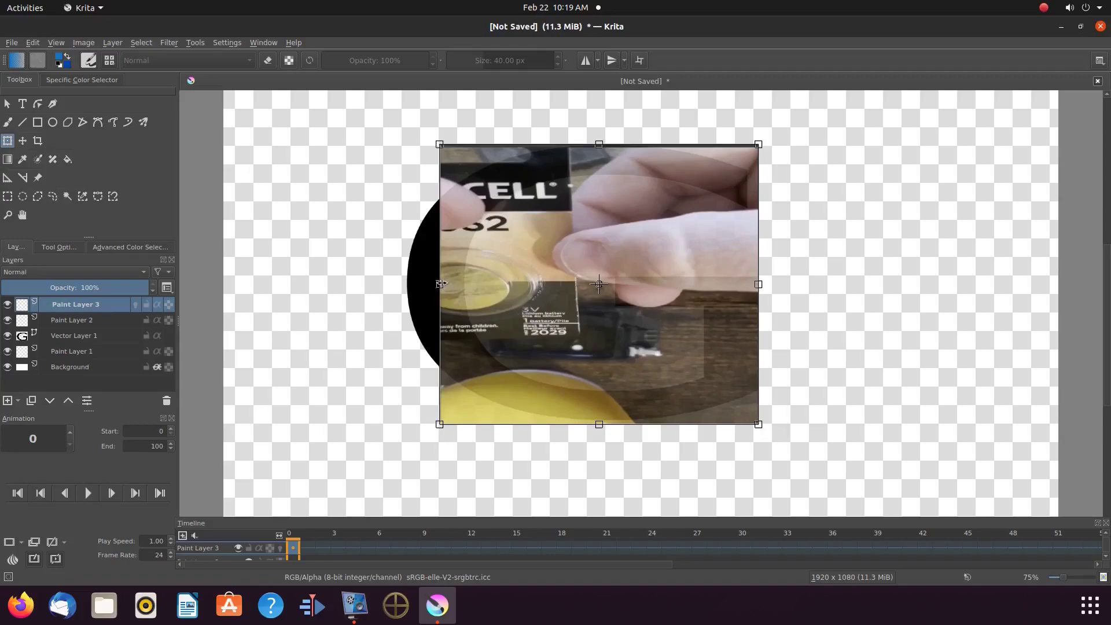
left_click_drag(440, 284, 408, 298)
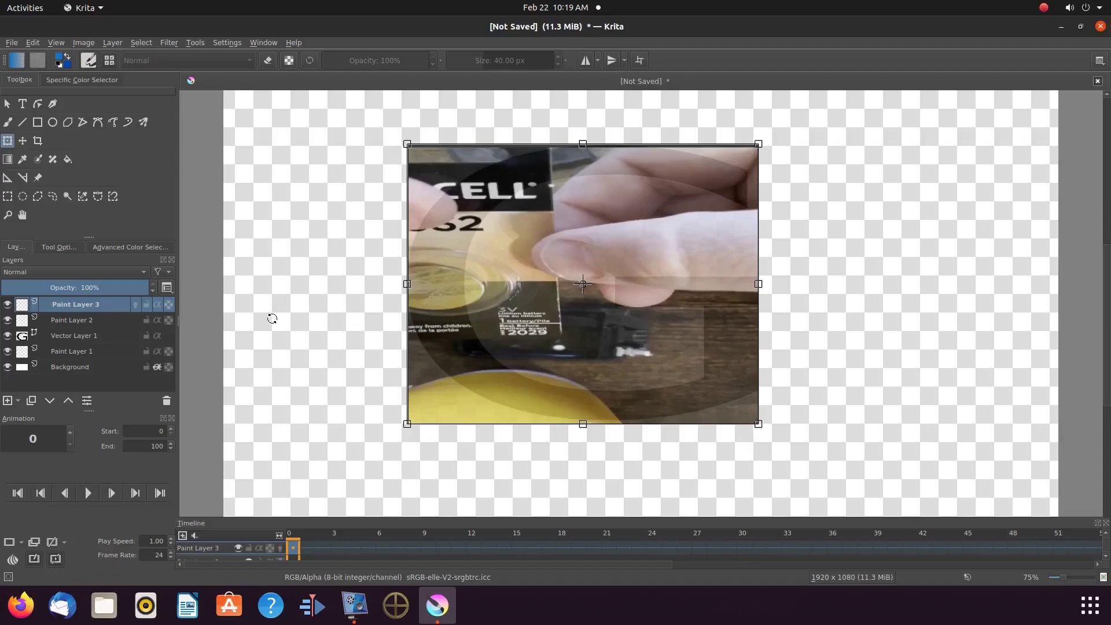
- Check the photo's coverage with Inherit Alpha, nudge its left edge outward, and toggle the clip again
left_click(158, 307)
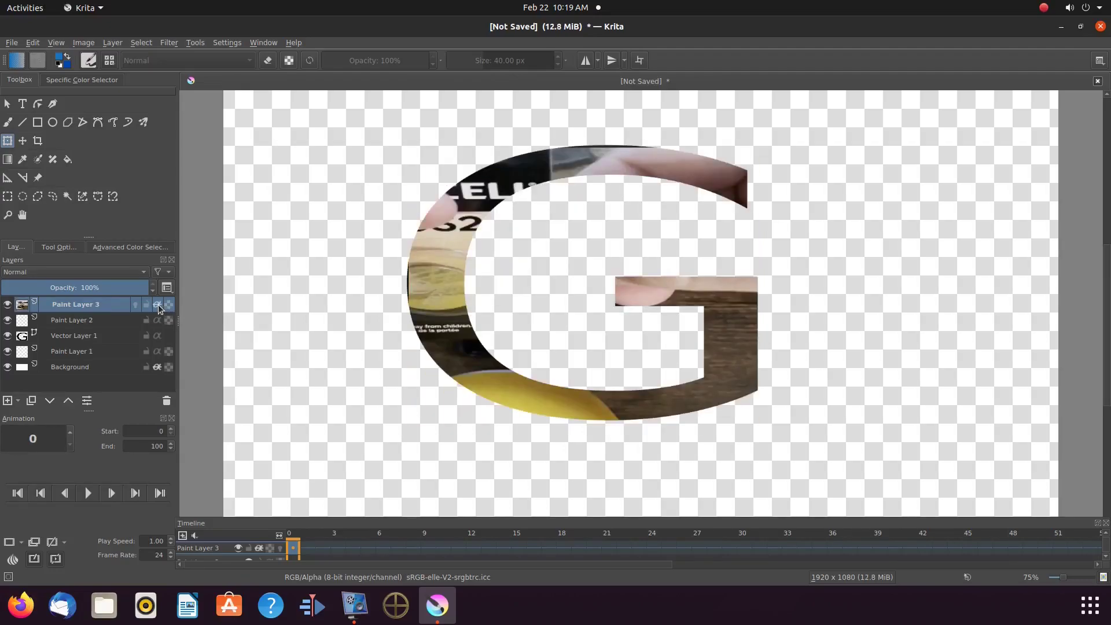
left_click(158, 304)
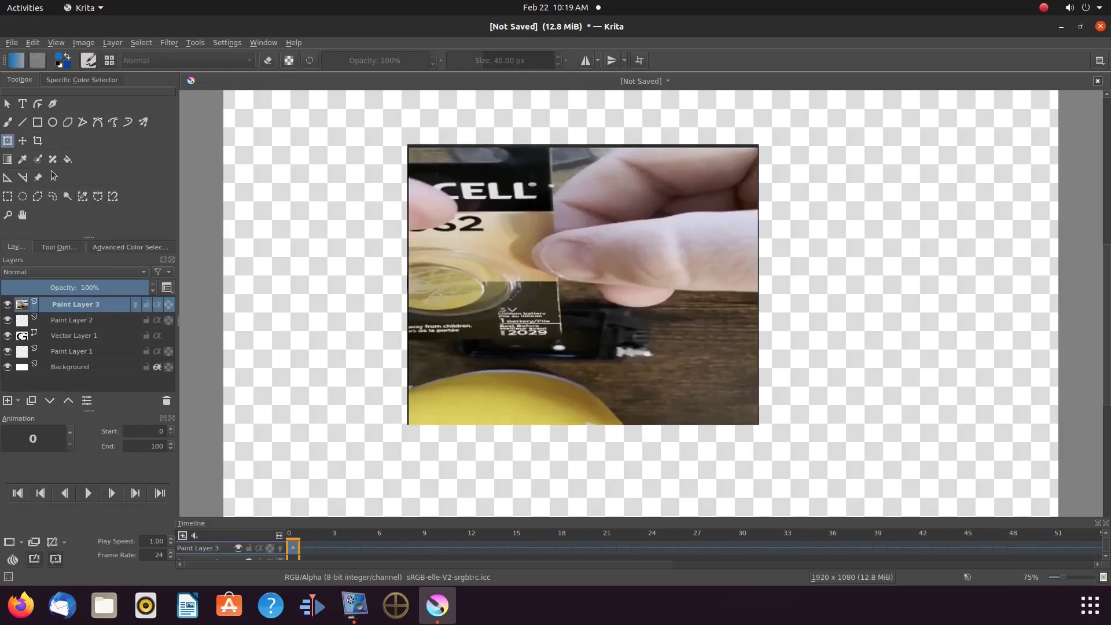
left_click(424, 287)
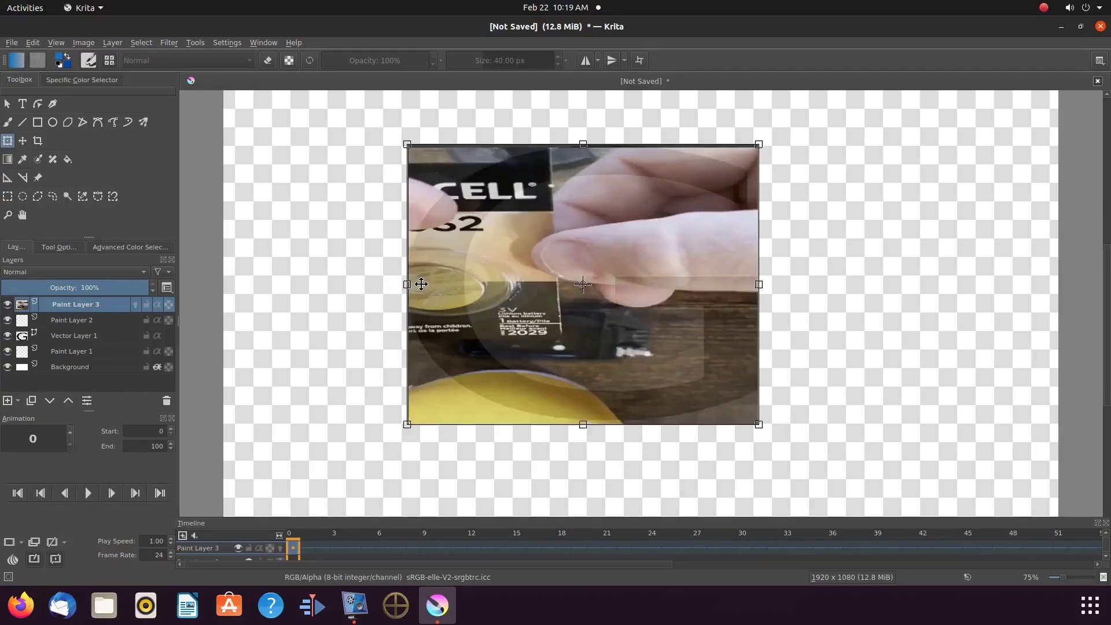
left_click_drag(407, 285, 406, 288)
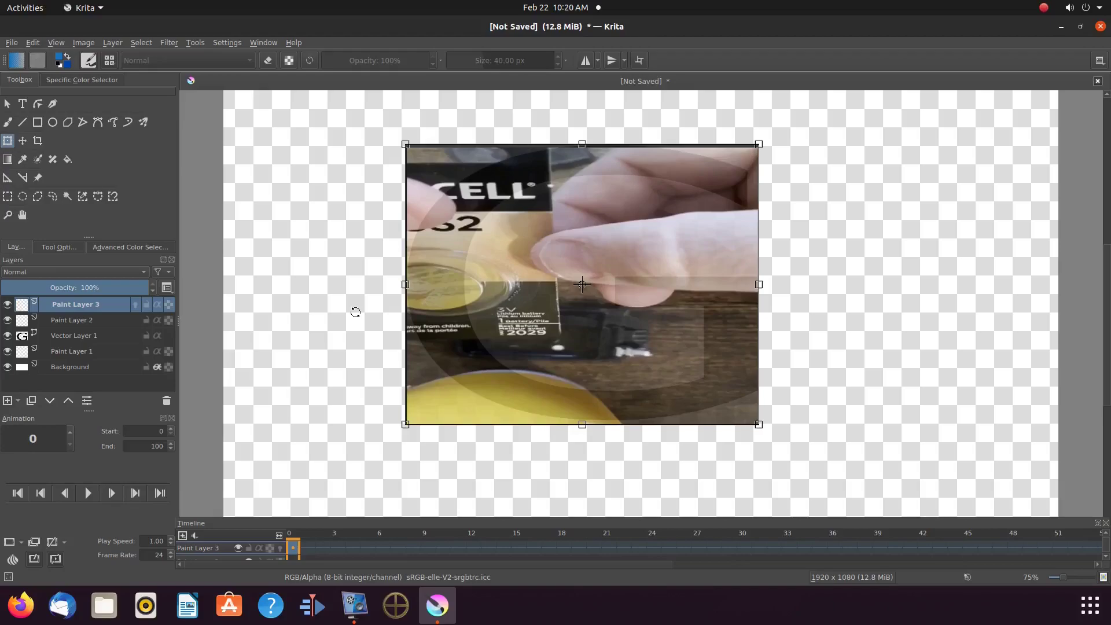
left_click(157, 304)
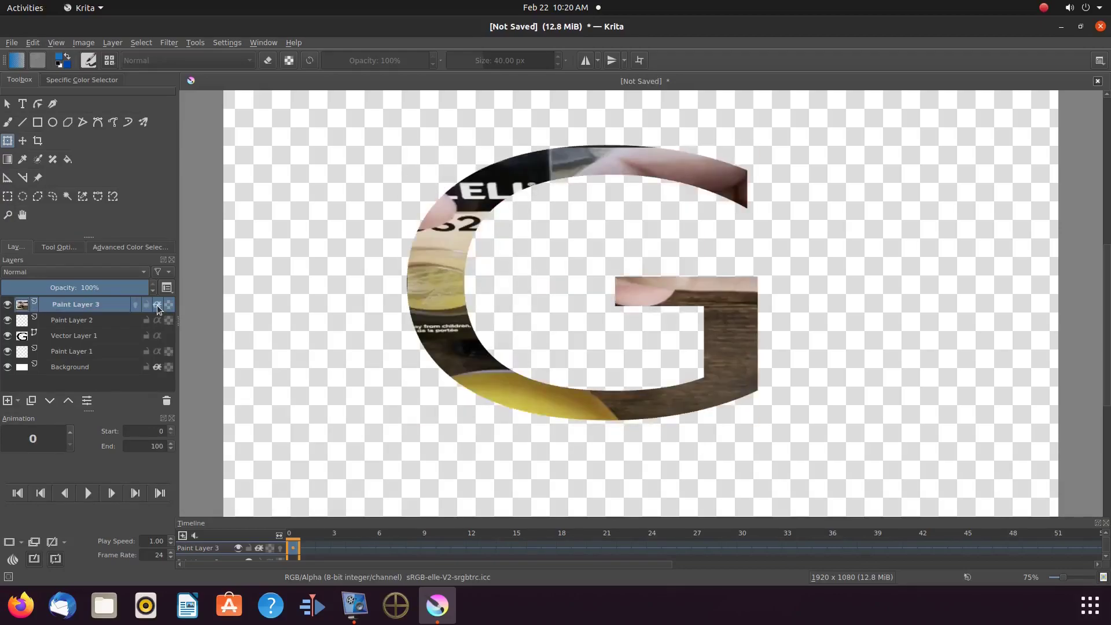
left_click(157, 305)
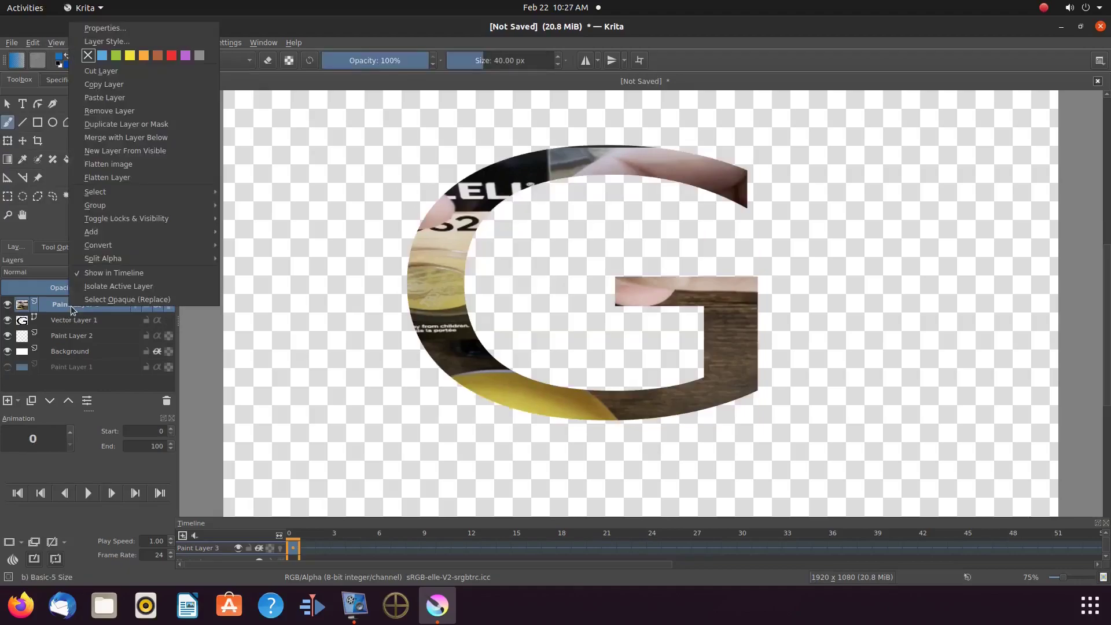
- Merge Paint Layer 3 down, then merge Vector Layer 1 down into Paint Layer 2
left_click(101, 139)
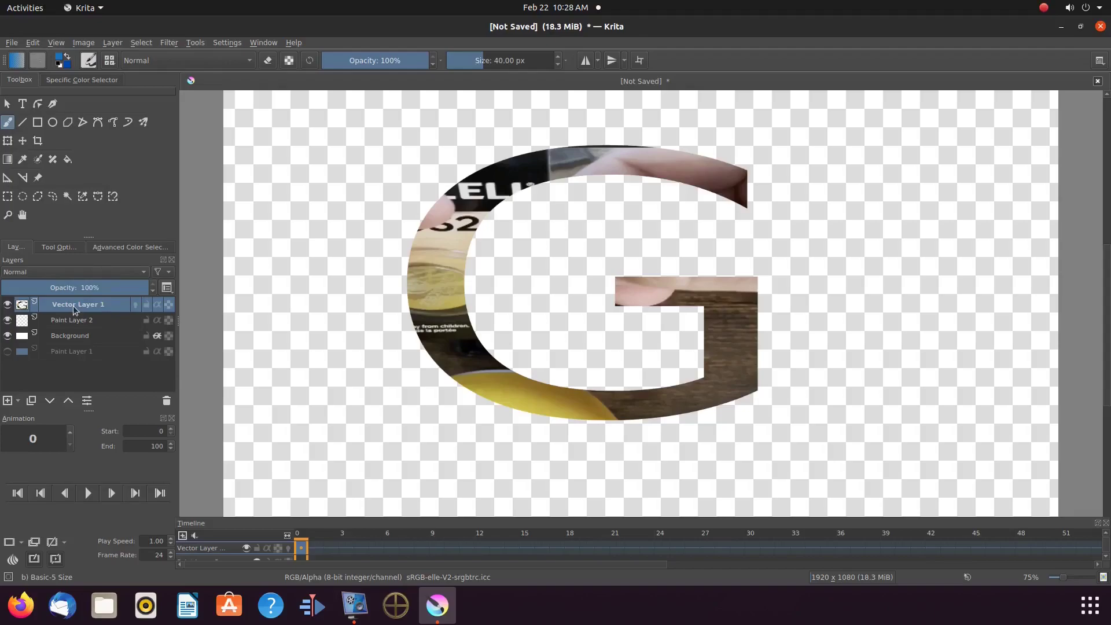
right_click(73, 303)
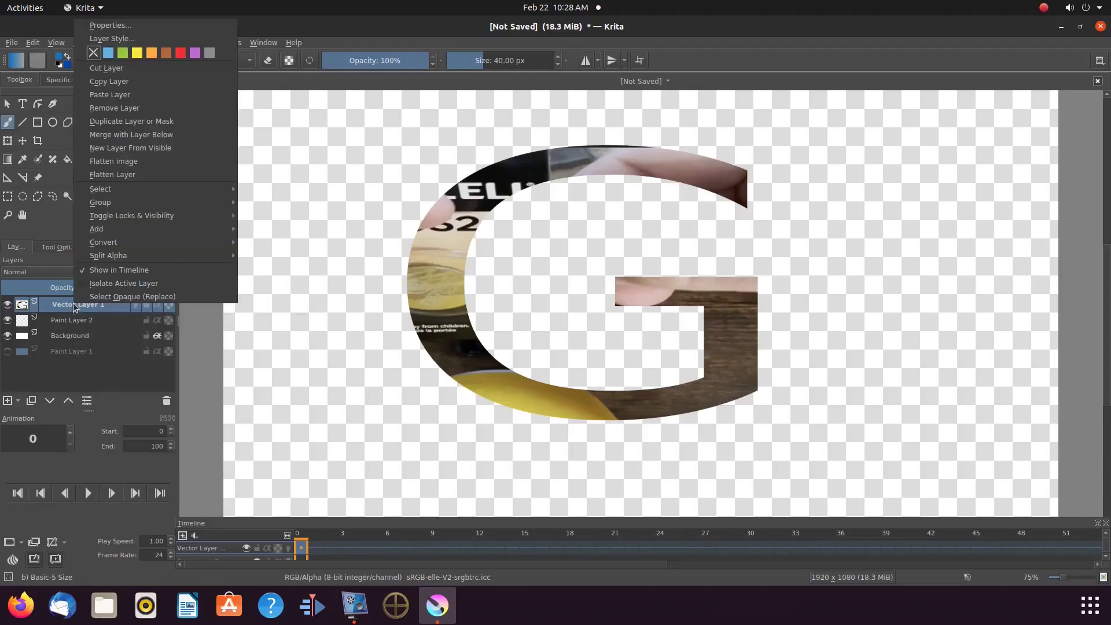
left_click(124, 137)
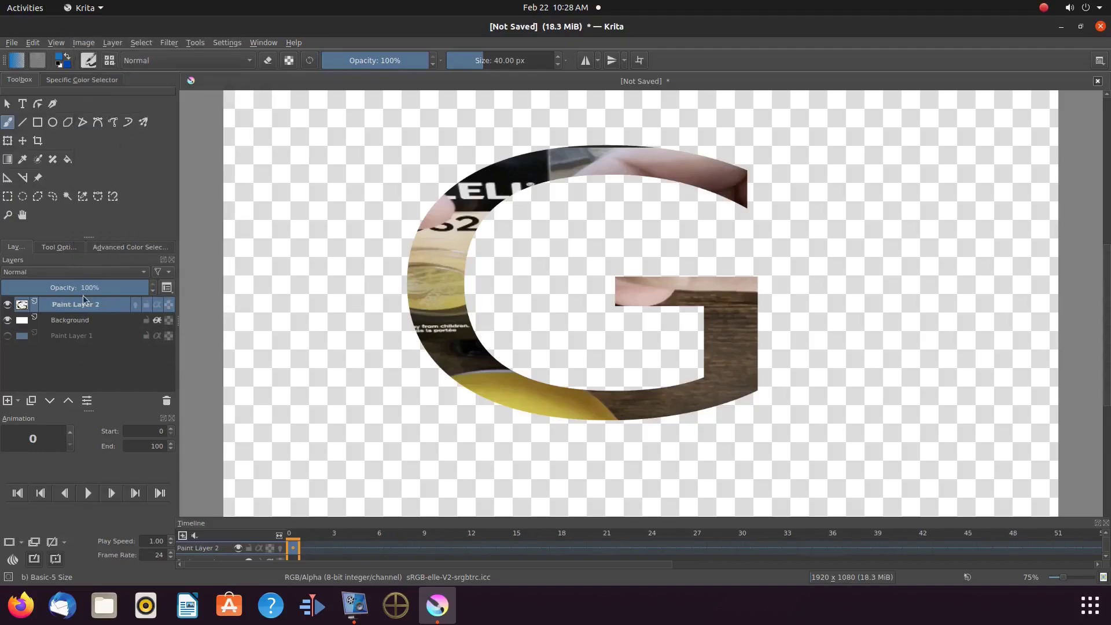
- Move the blue Paint Layer 1 above the white Background layer
left_click(7, 337)
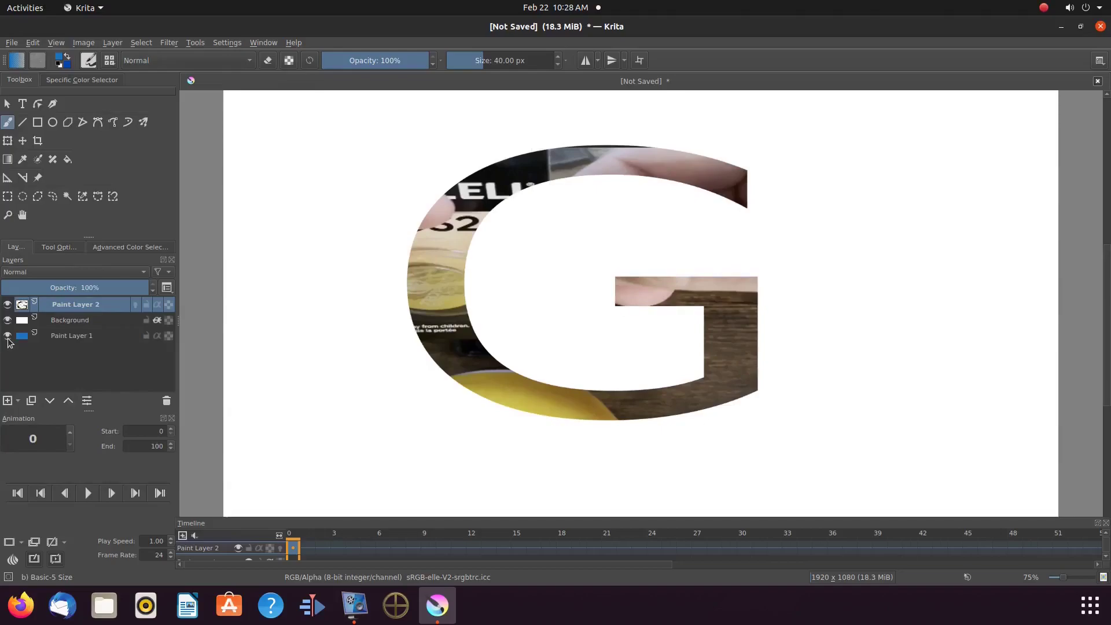
left_click(8, 340)
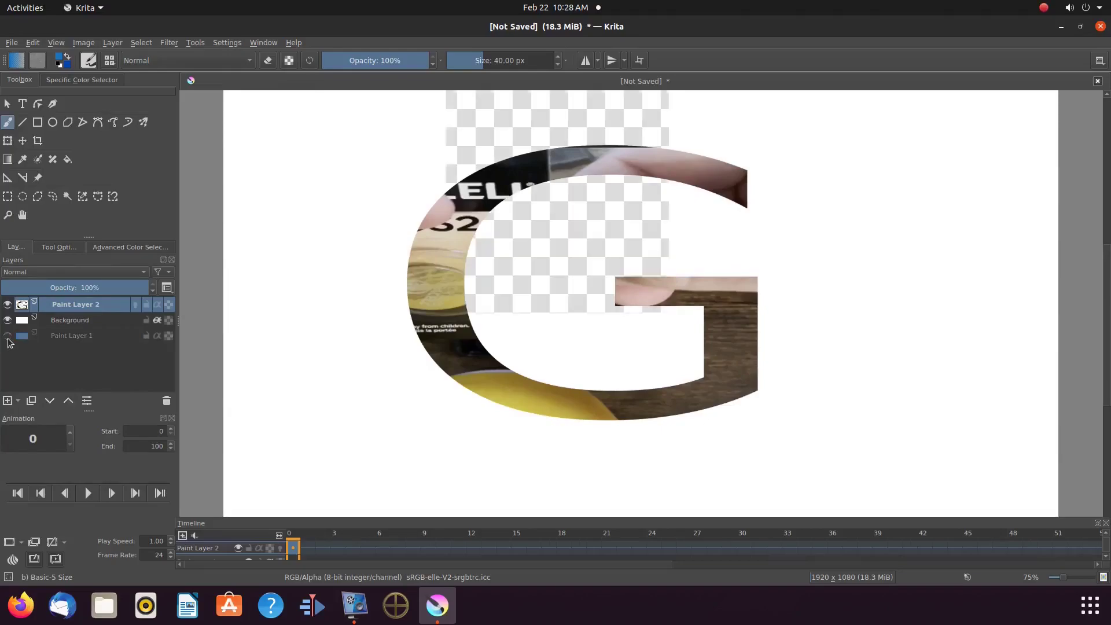
mouse_move(8, 343)
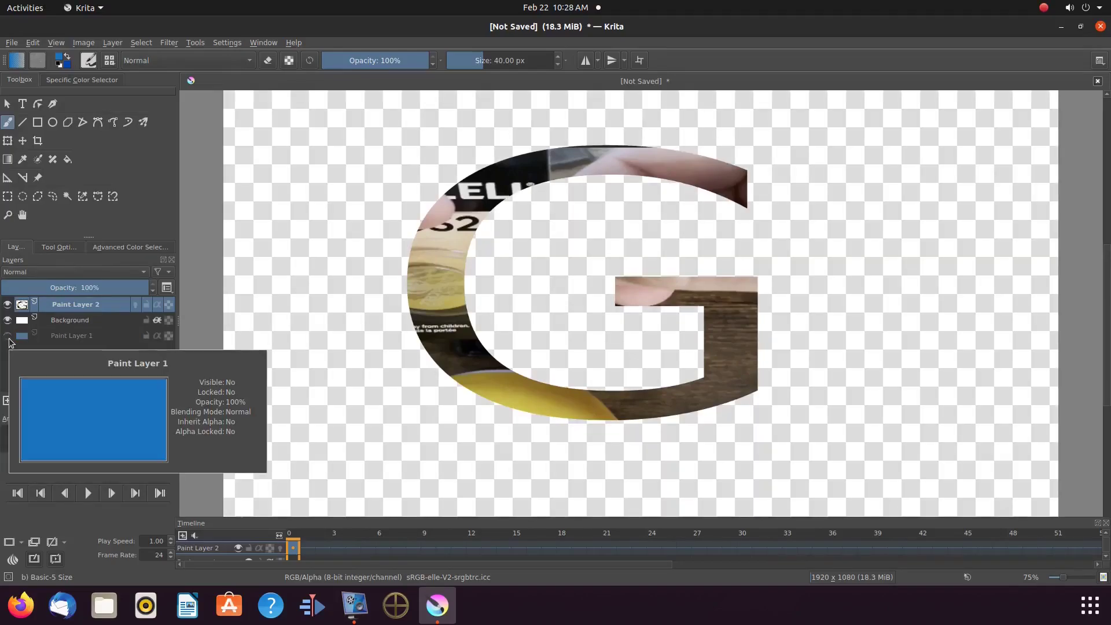
left_click(72, 337)
left_click_drag(71, 337, 73, 314)
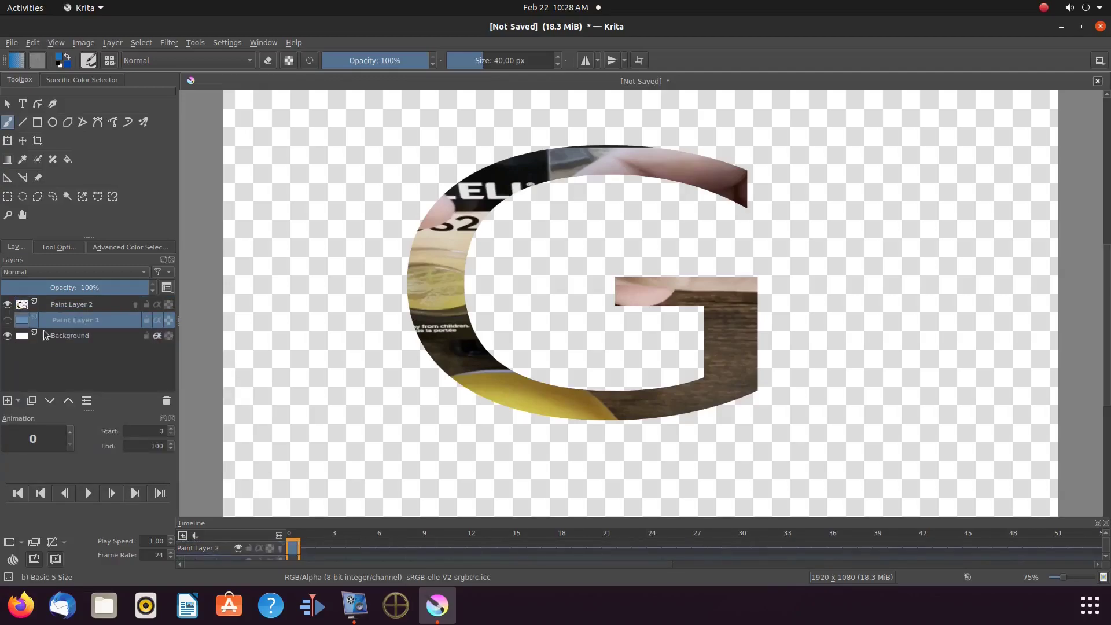
- Make the blue fill visible behind the G and merge Paint Layer 2 down with Ctrl+E
left_click(8, 322)
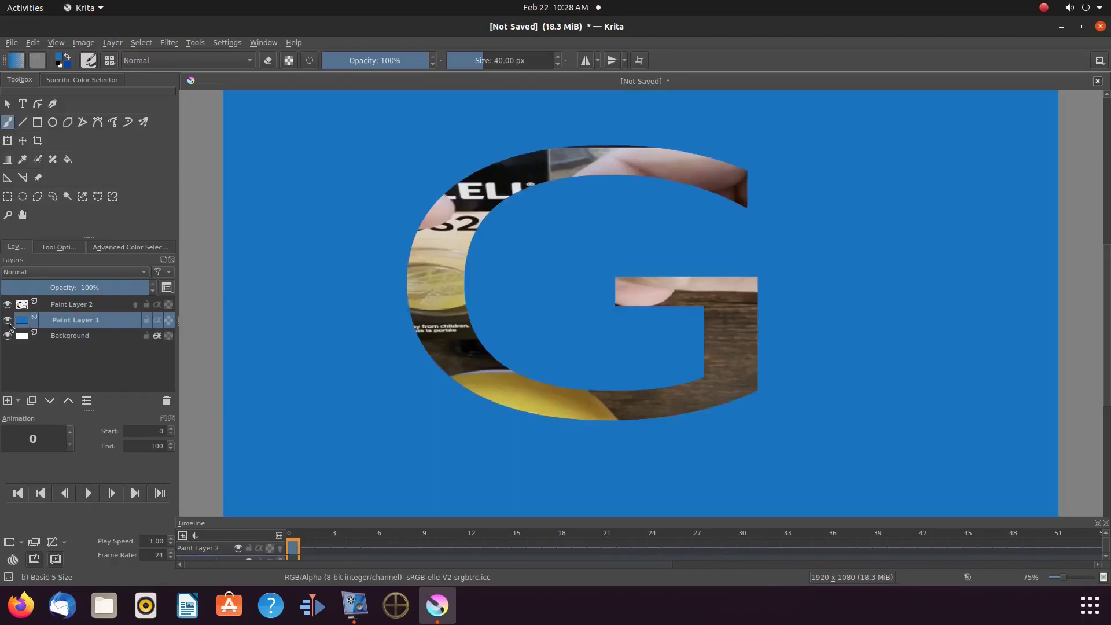
left_click(8, 322)
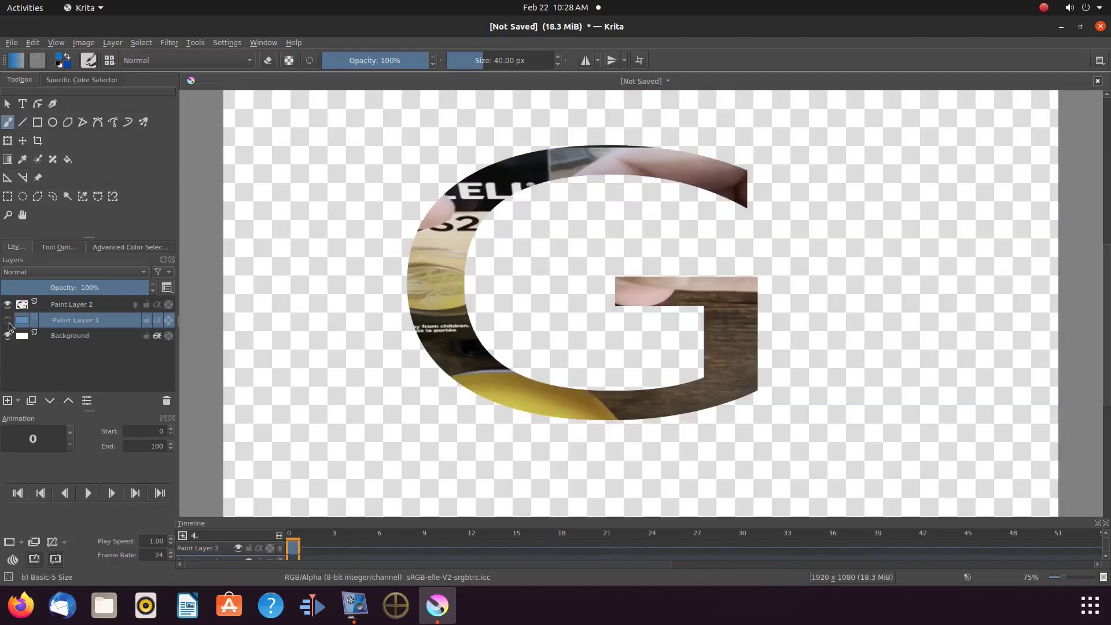
left_click(8, 322)
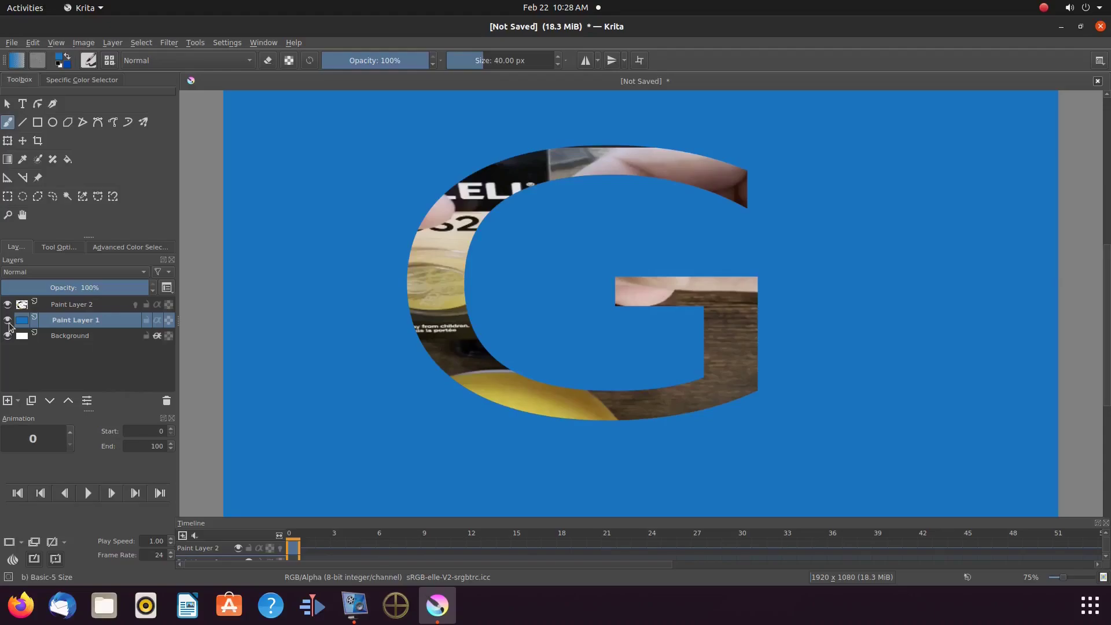
left_click(7, 321)
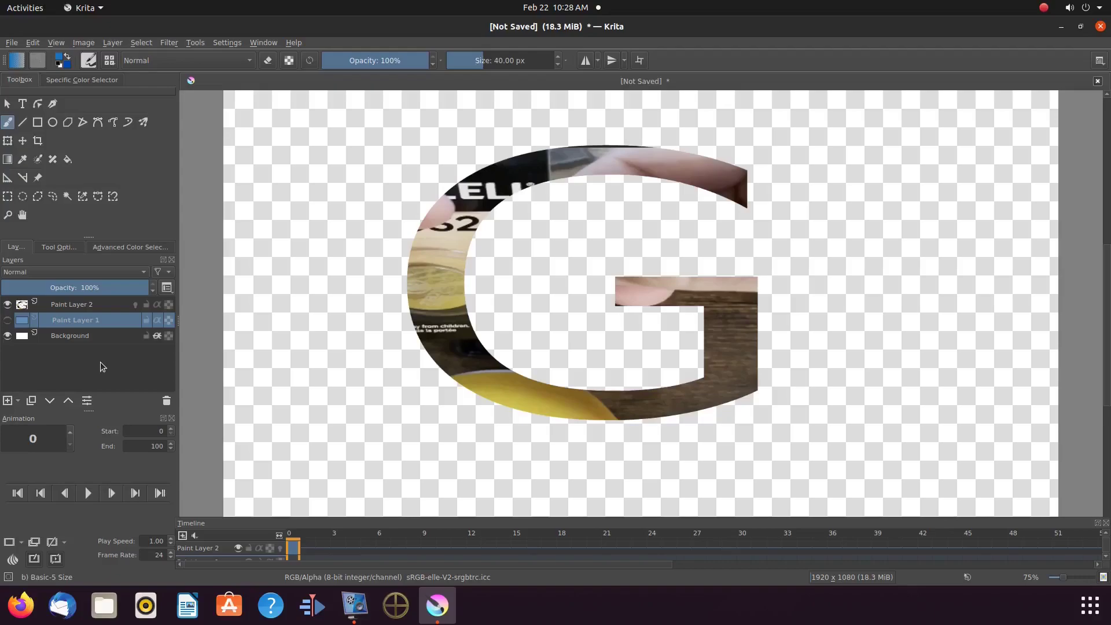
left_click(8, 321)
key("ctrl+e")
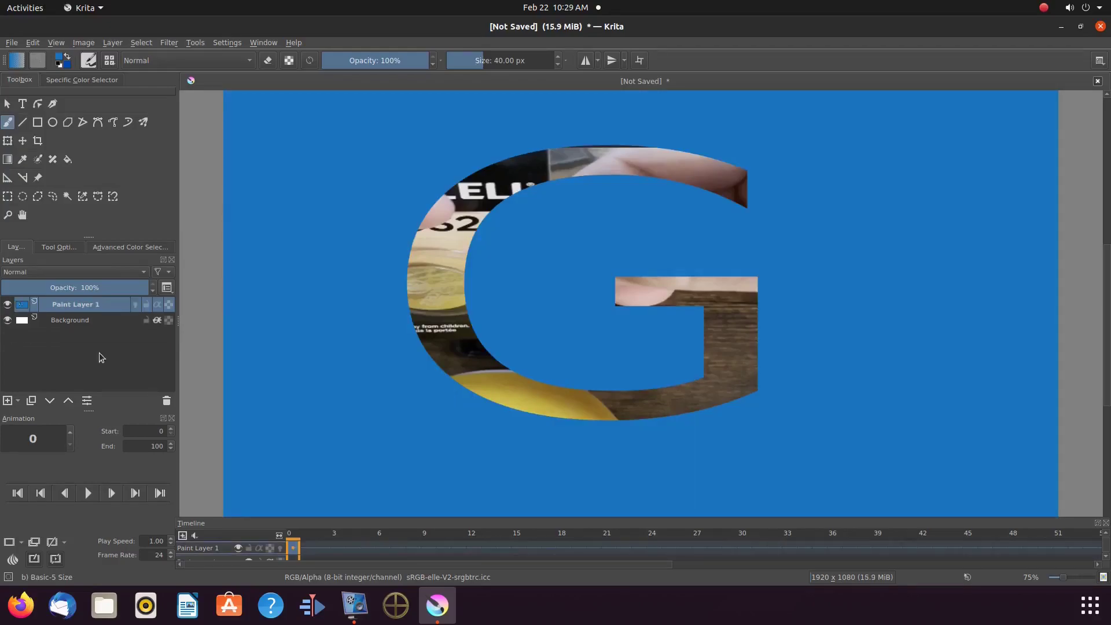